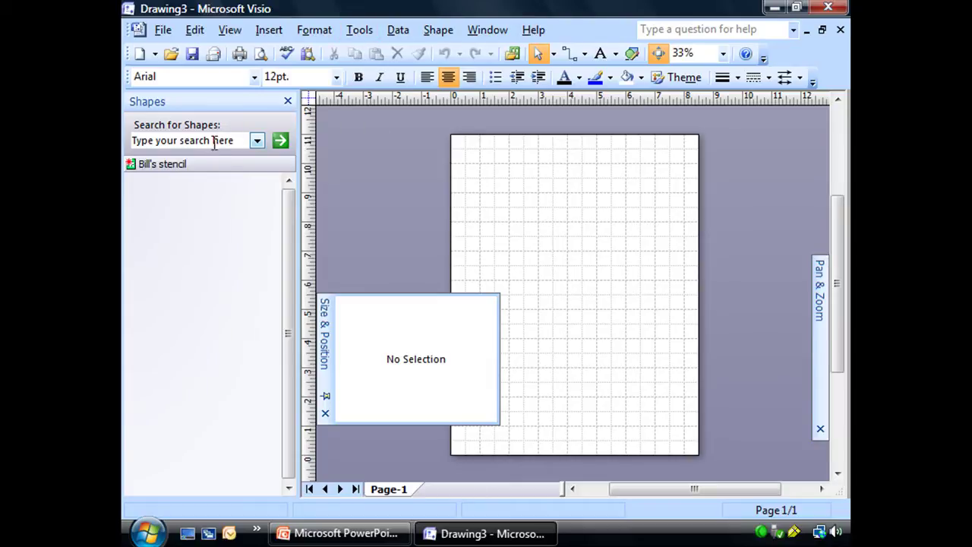
left_click(511, 55)
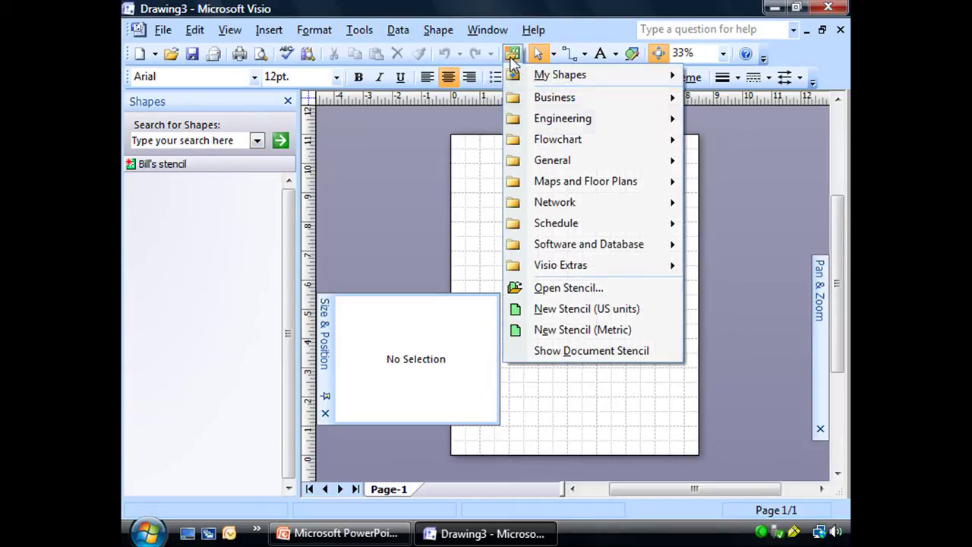
mouse_move(552, 160)
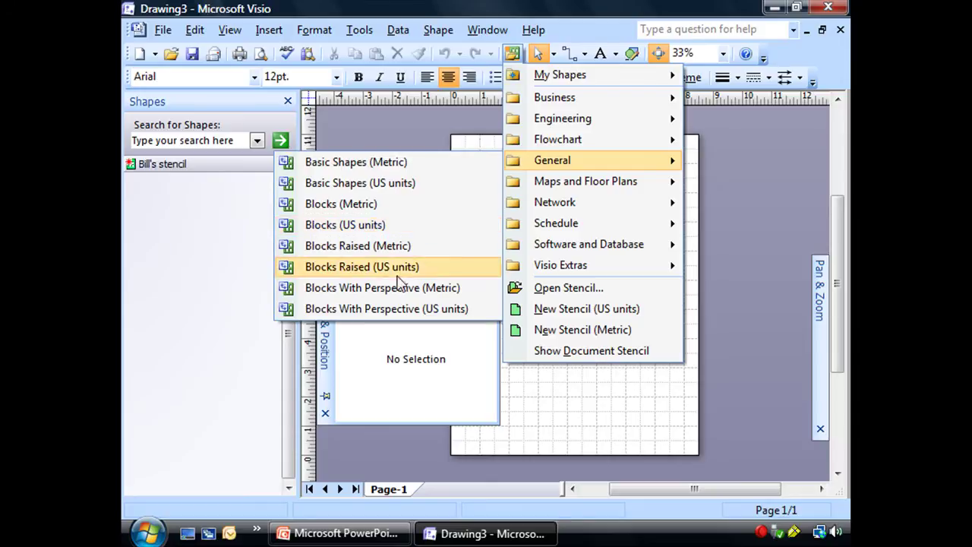
left_click(730, 211)
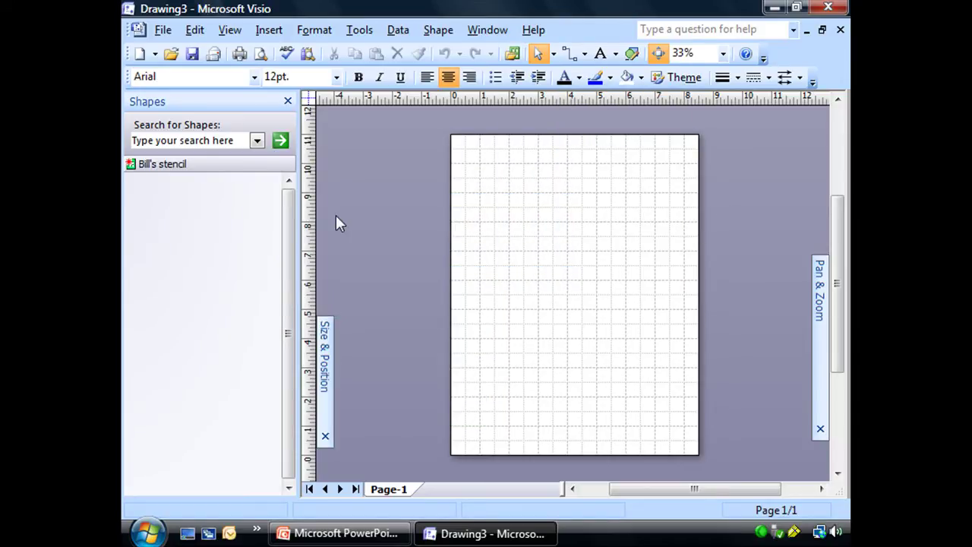
left_click(163, 140)
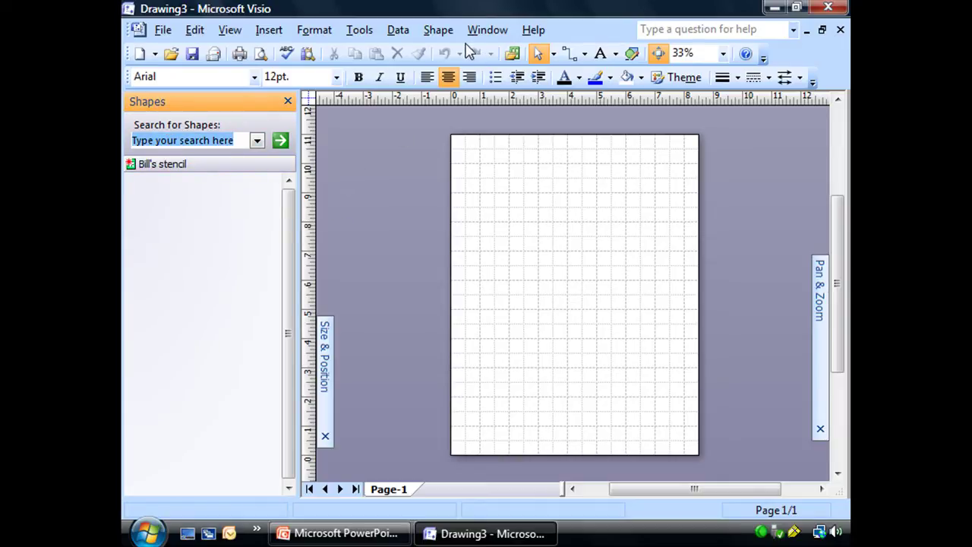
left_click(512, 53)
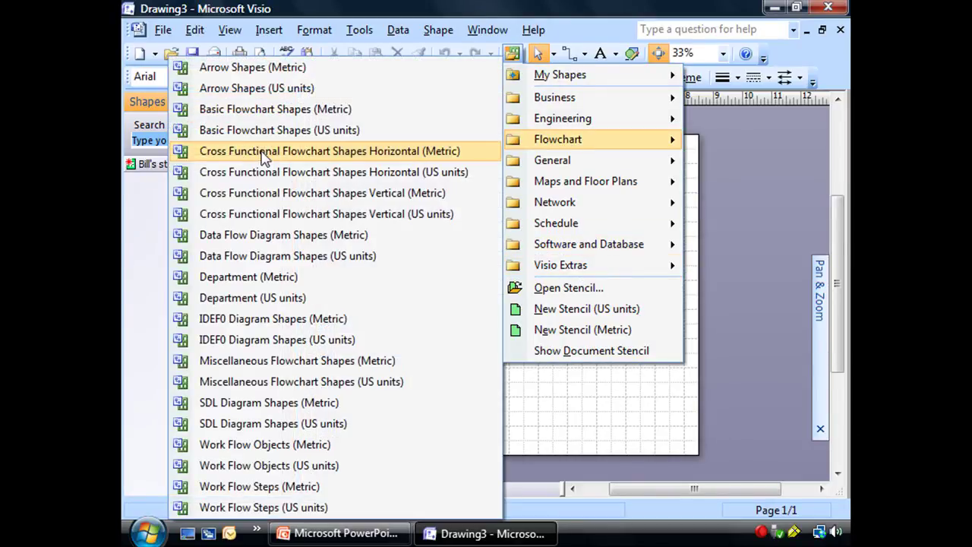
left_click(787, 140)
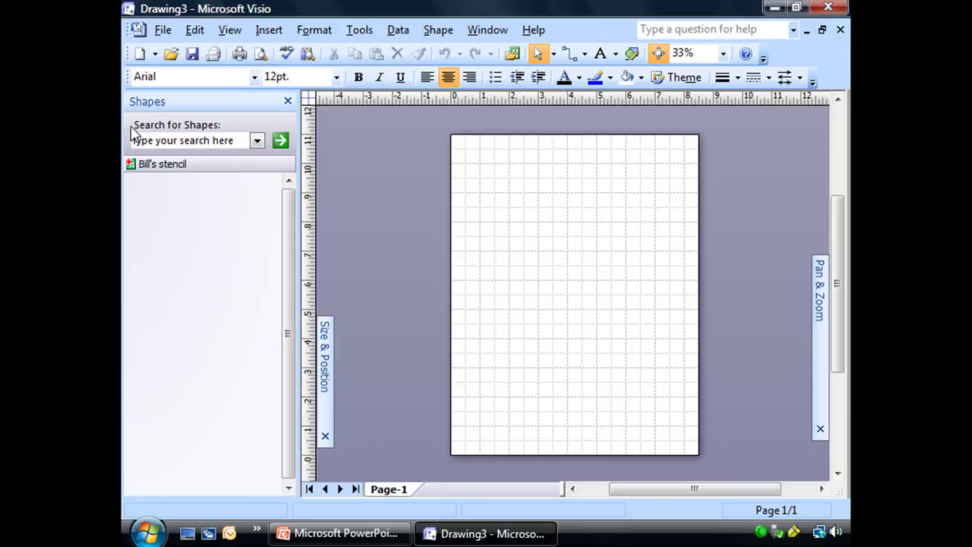
Search the available shapes for "Radio Tower".
left_click(215, 140)
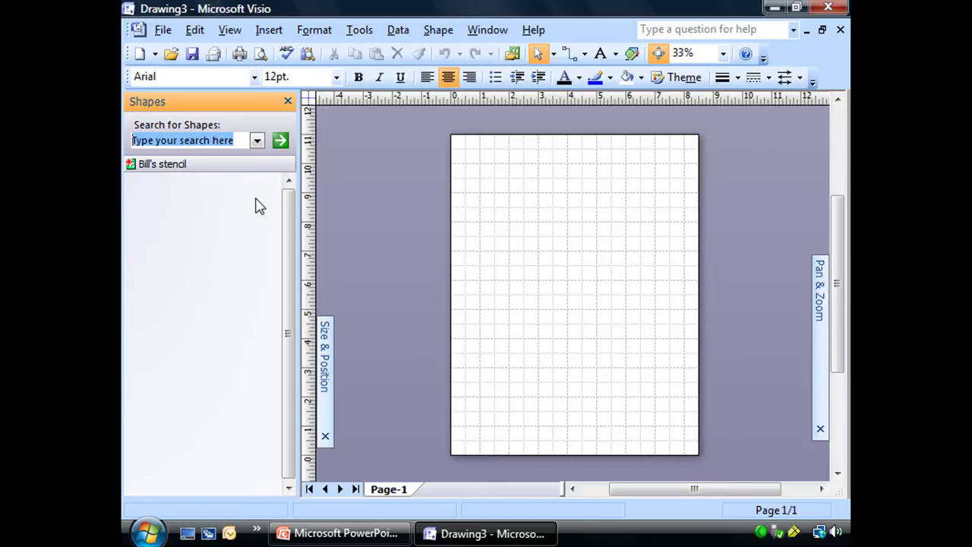
type("Radio")
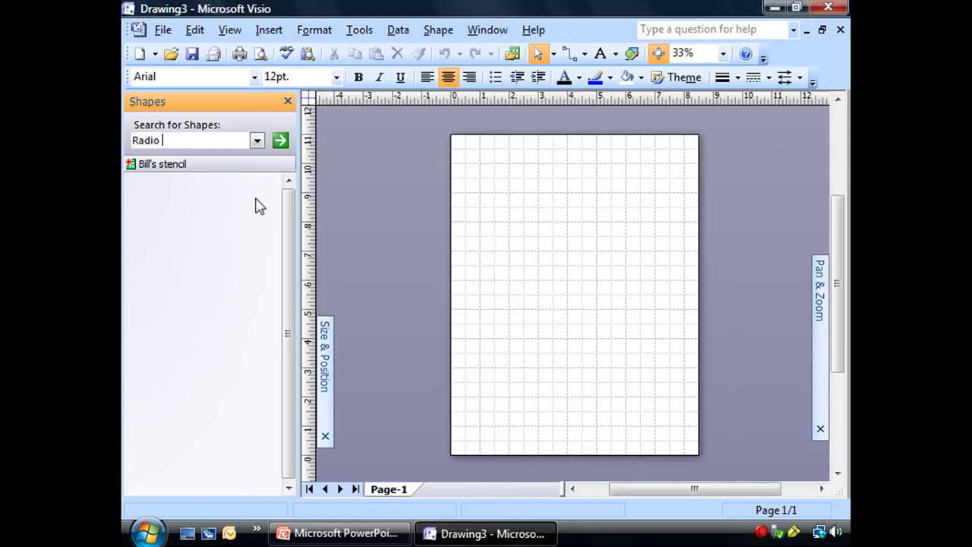
type(" Tower")
left_click(280, 141)
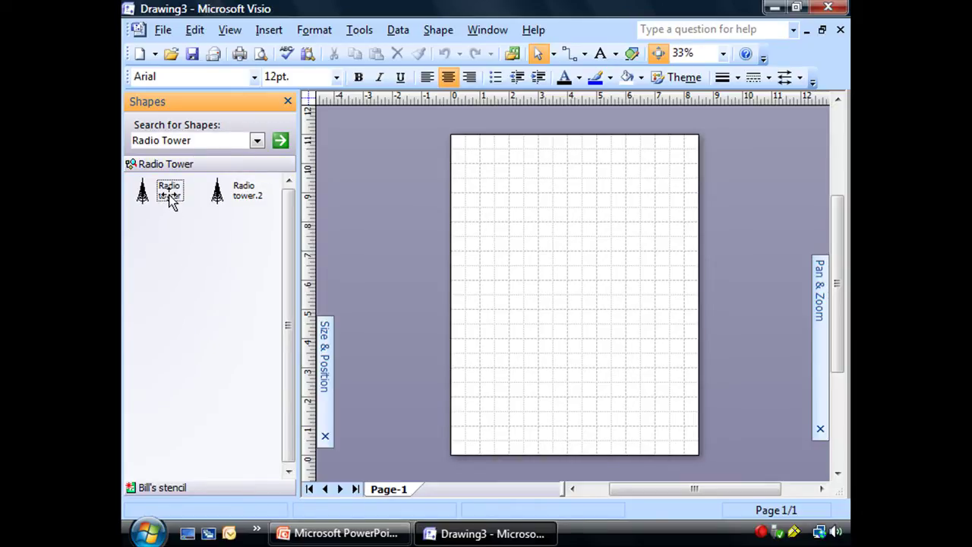
Place a radio tower shape on the page, delete it, and place a radio tower again in the upper half of the page.
left_click_drag(170, 199, 575, 316)
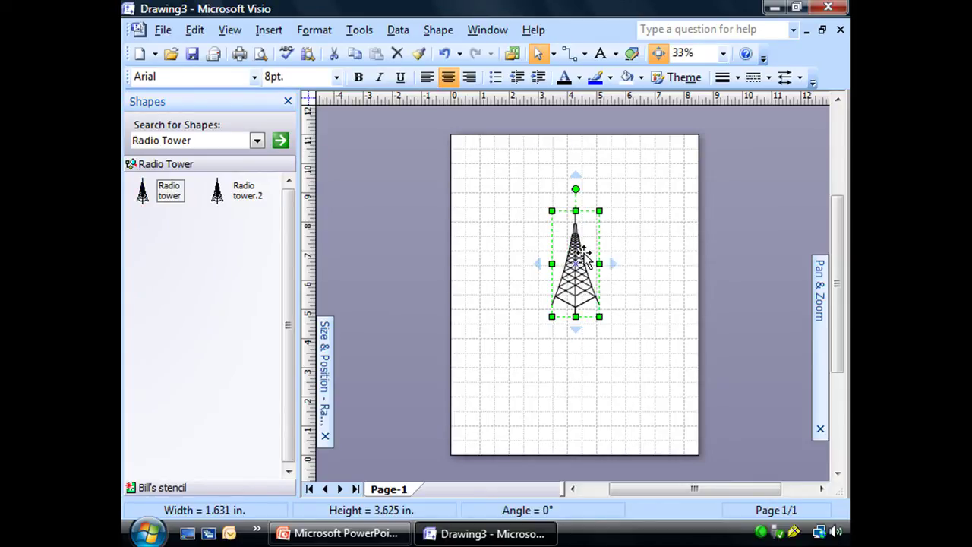
key("Delete")
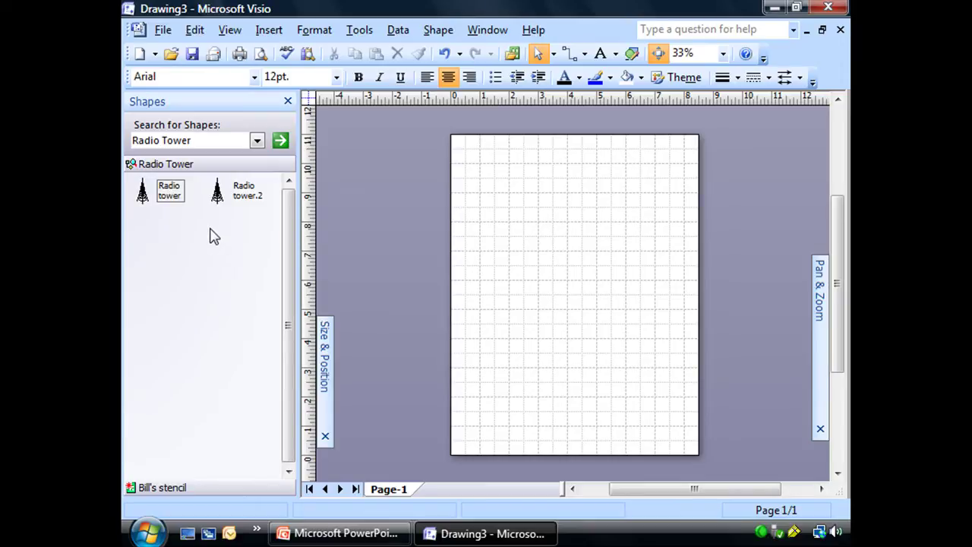
left_click_drag(144, 190, 545, 207)
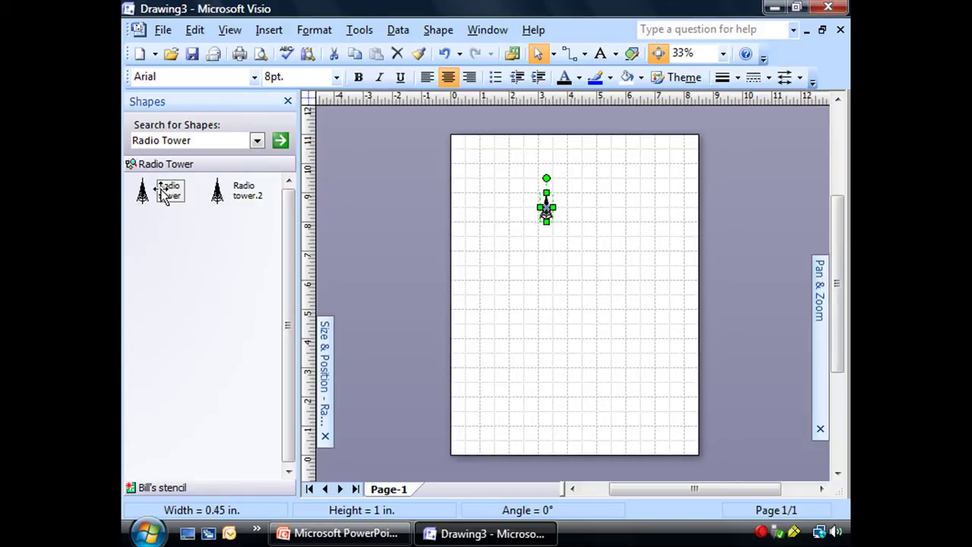
Add the Radio tower shape from the search results to the open custom stencil through My Shapes, and show the stencil's contents.
left_click(184, 497)
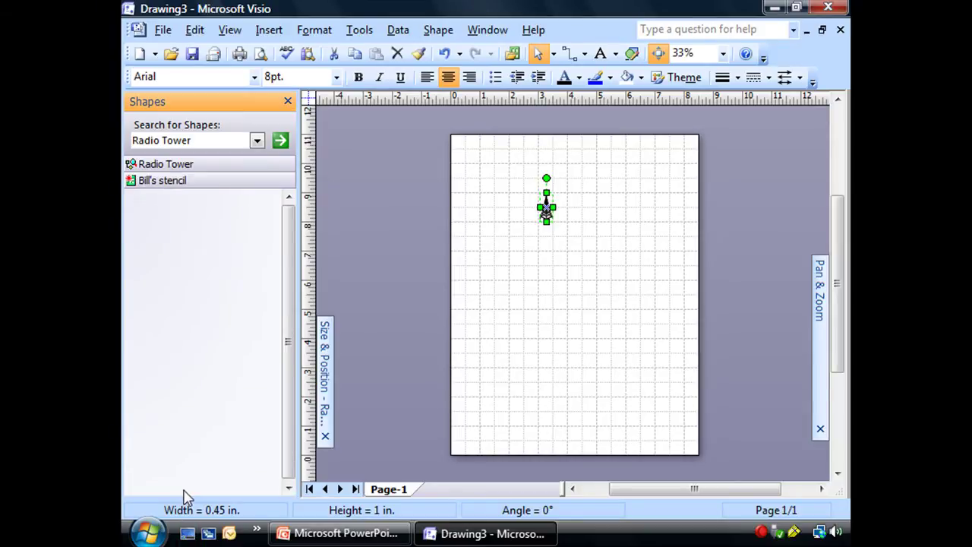
left_click(199, 164)
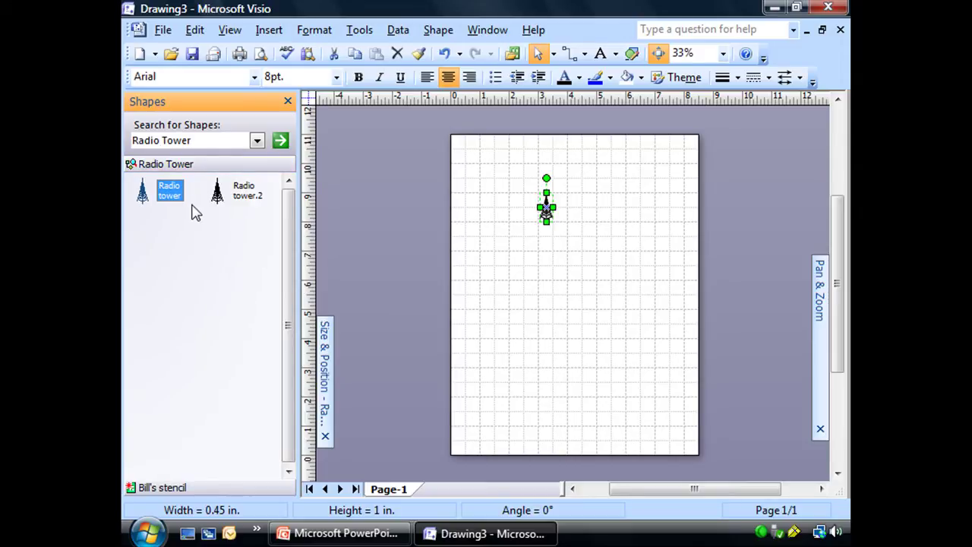
mouse_move(171, 198)
left_mouse_down()
mouse_move(493, 223)
mouse_move(169, 186)
left_mouse_up()
right_click(168, 186)
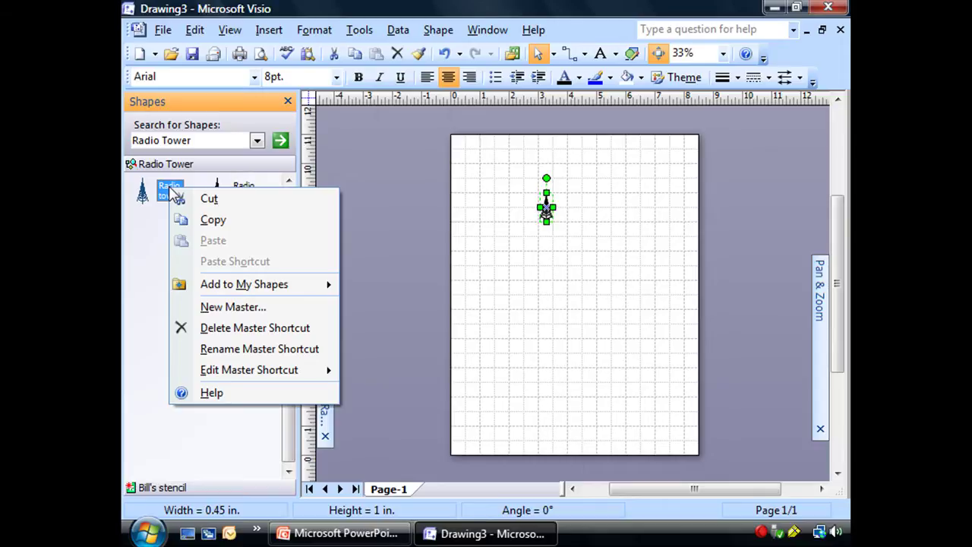
mouse_move(223, 287)
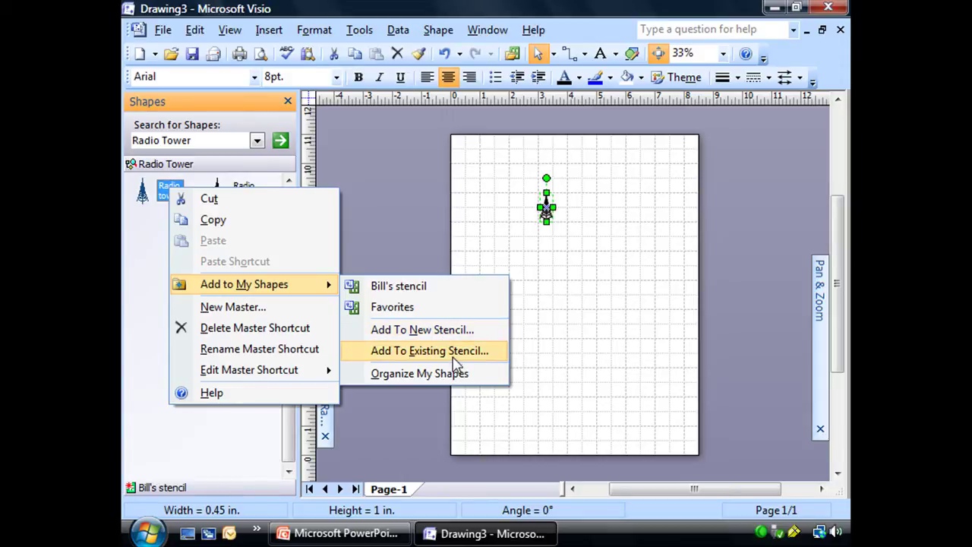
left_click(402, 293)
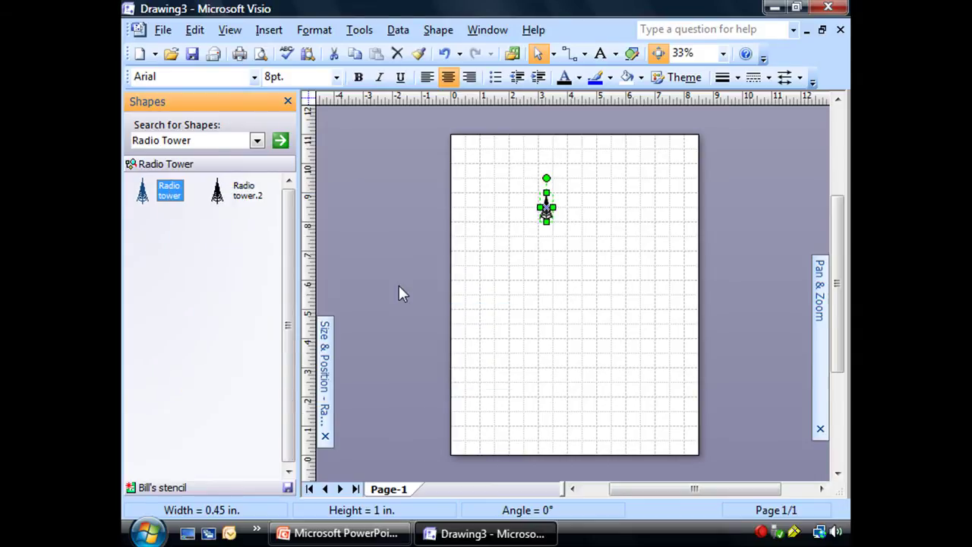
left_click(235, 488)
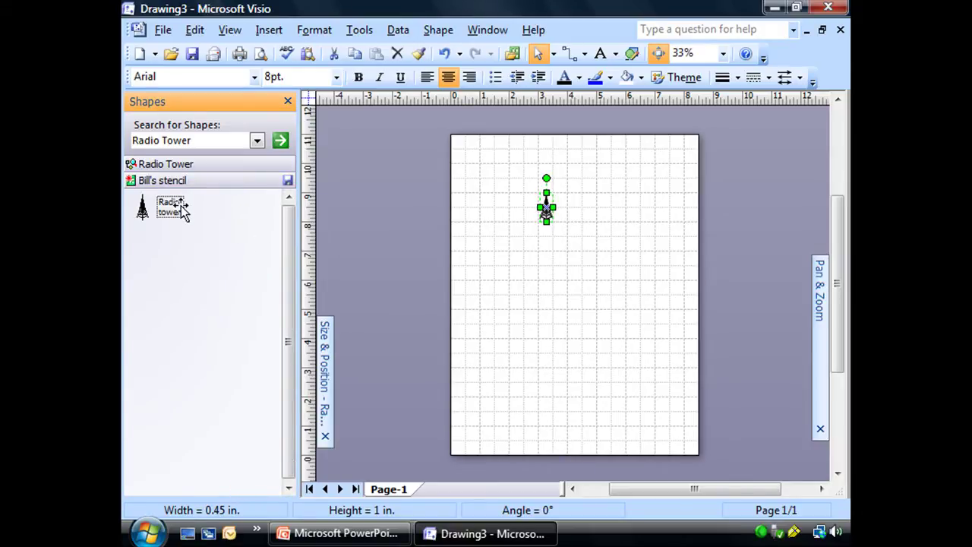
Move the radio tower from the drawing page into the custom stencil as a new master.
left_click(549, 215)
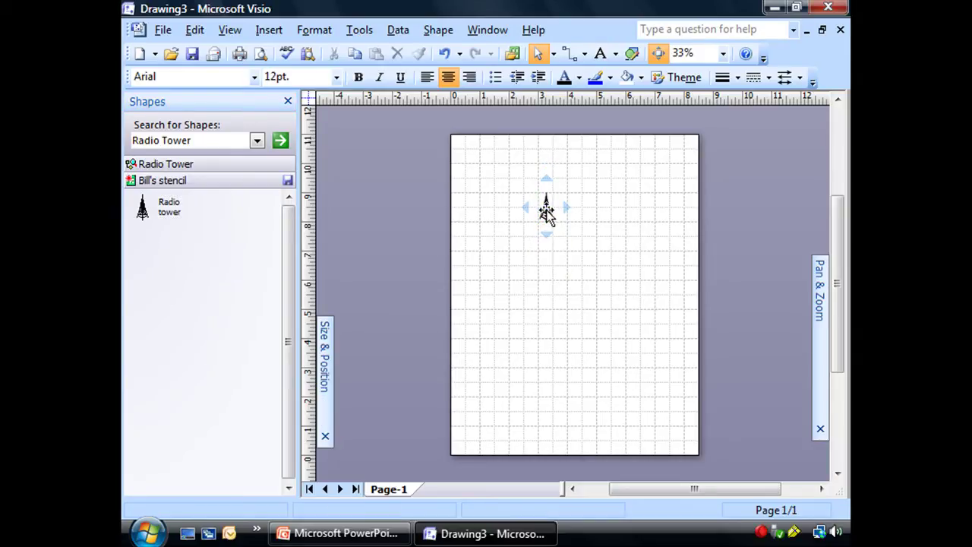
left_click(546, 214)
left_click_drag(547, 214, 187, 252)
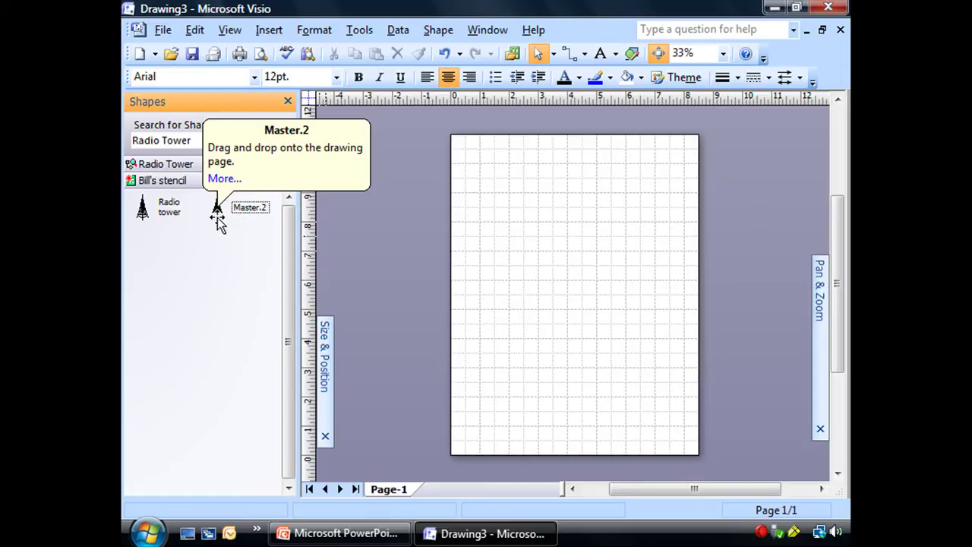
Delete the Master.2 shape from the custom stencil.
left_click(216, 213)
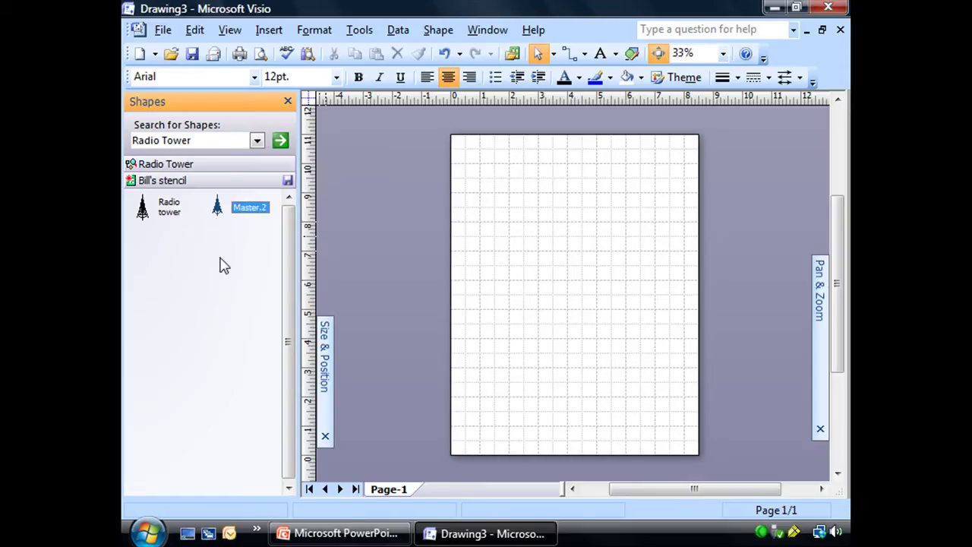
right_click(217, 209)
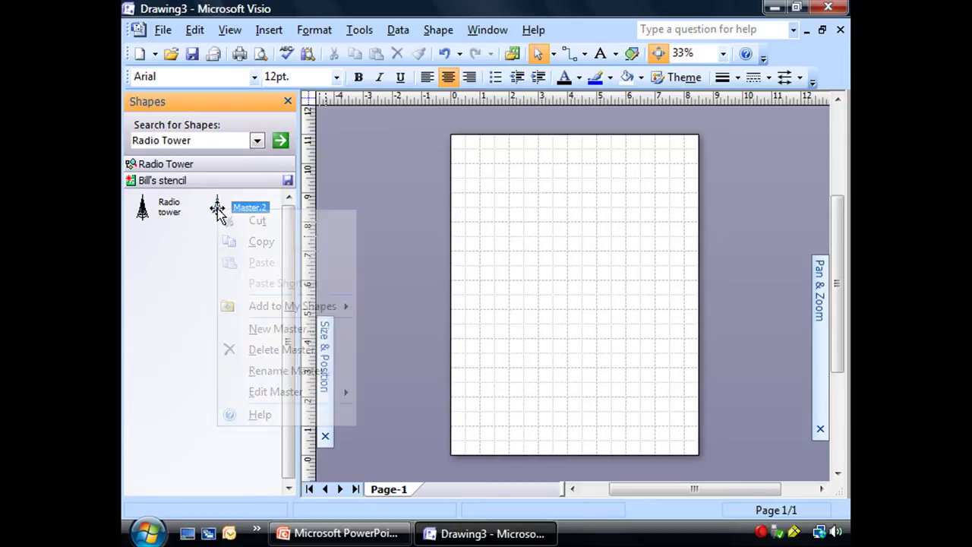
left_click(281, 351)
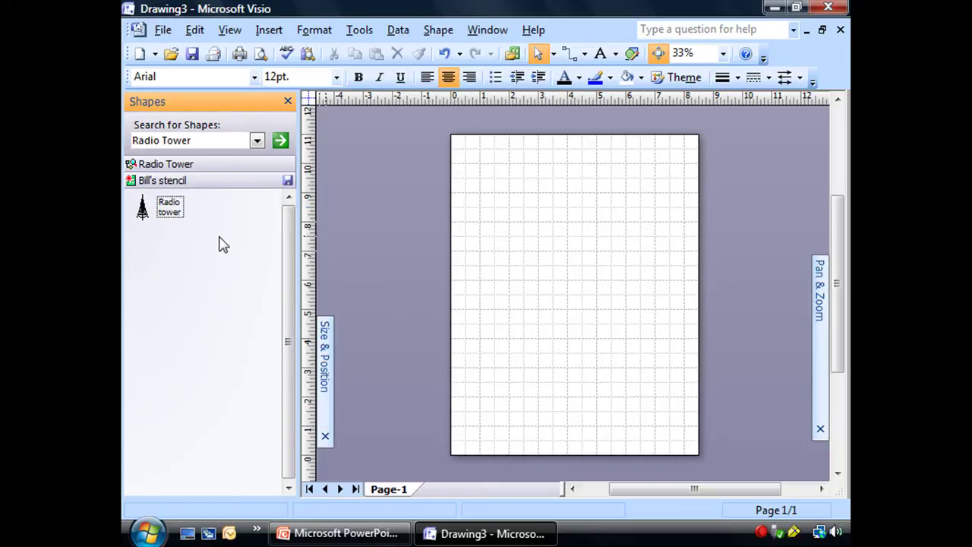
Search the available shapes for "Radioactive".
left_click(199, 164)
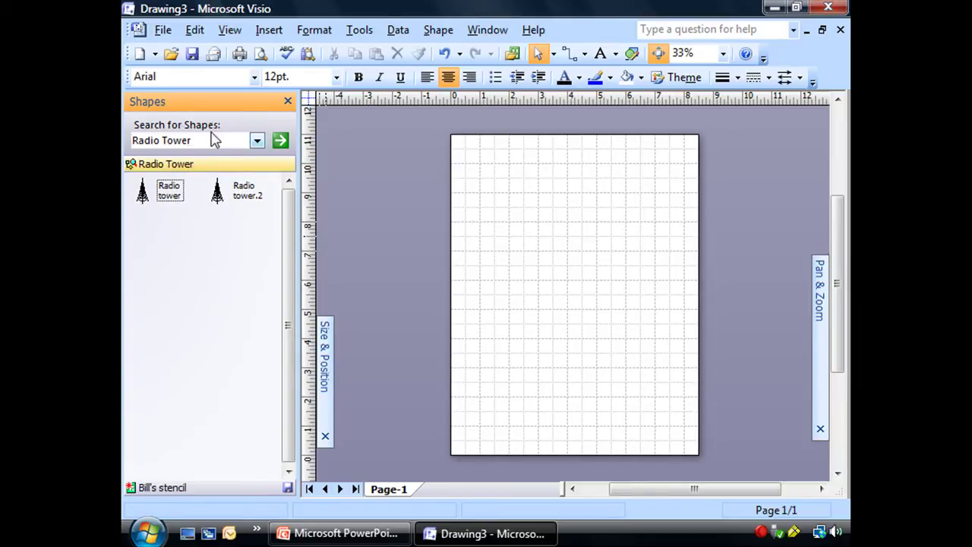
left_click(202, 140)
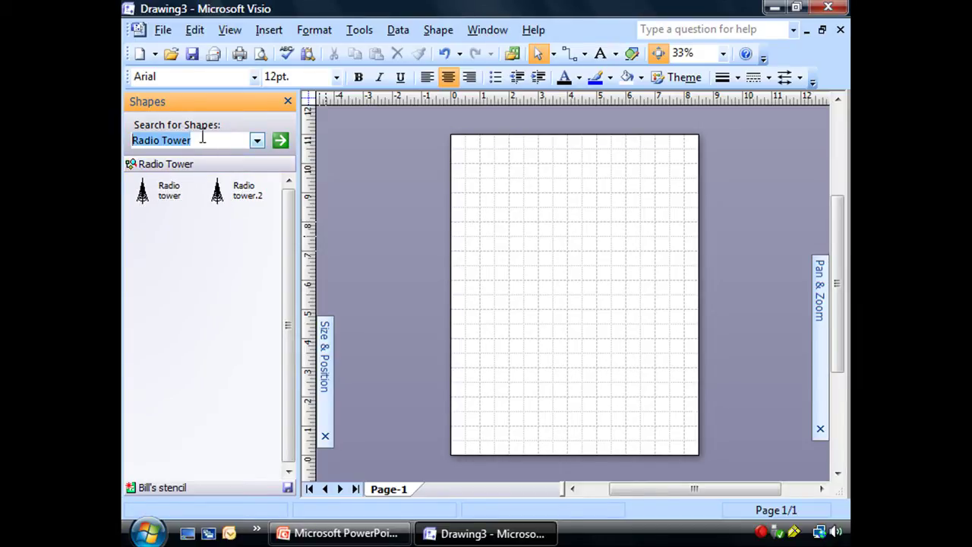
type("Radioactiv")
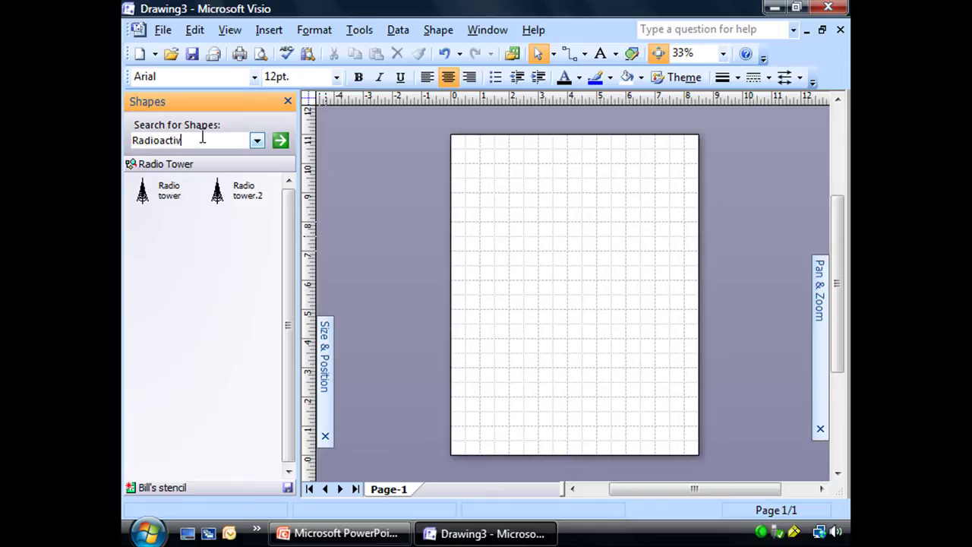
key("Return")
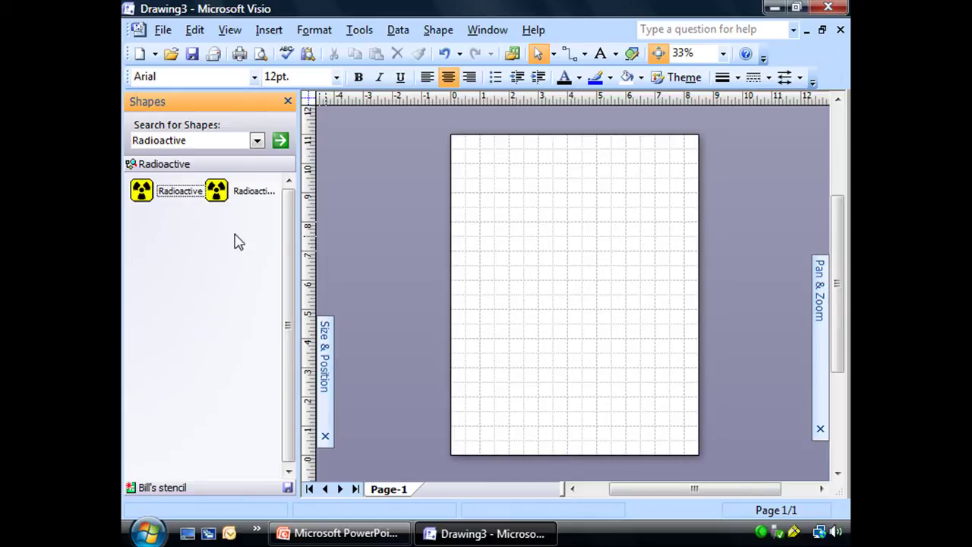
Add the Radioactive shape from the search results to the custom stencil and show the stencil's contents.
right_click(142, 191)
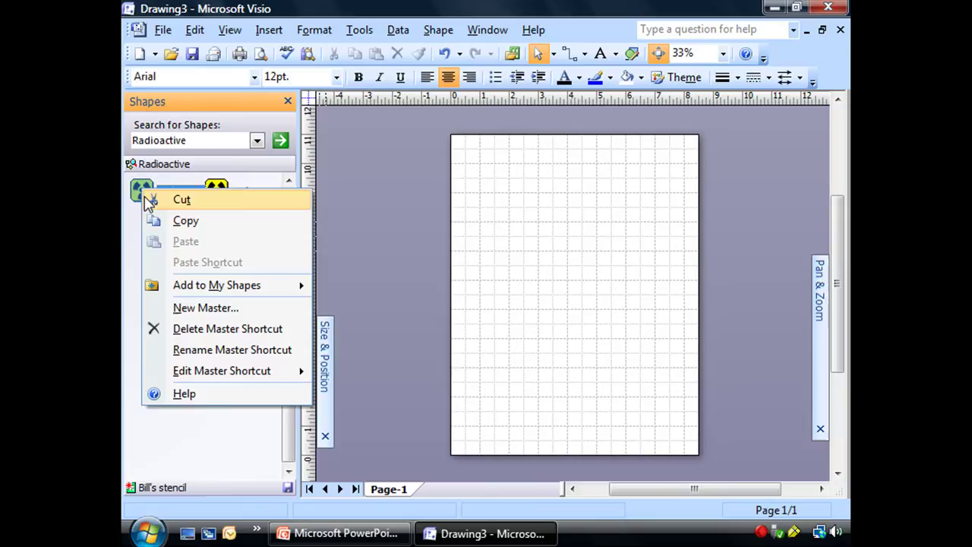
mouse_move(228, 295)
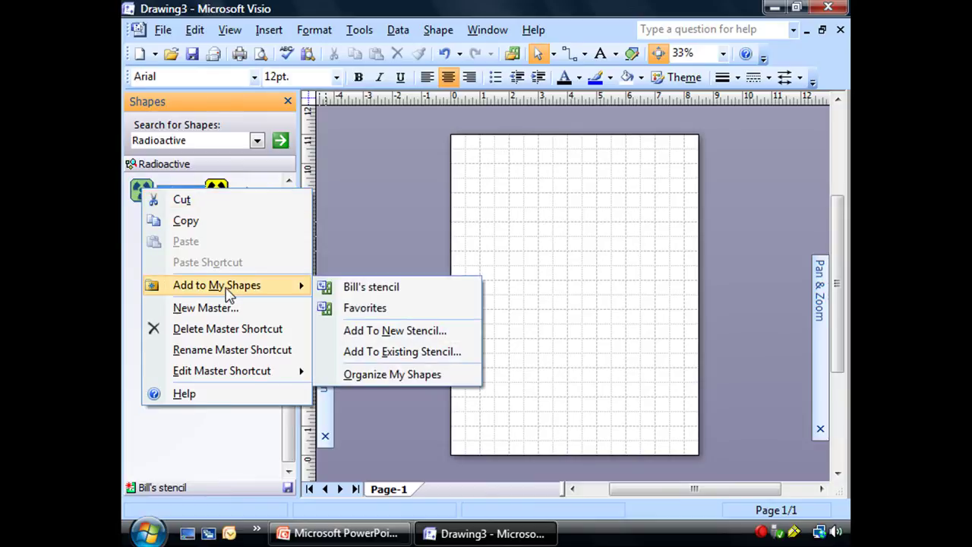
left_click(379, 296)
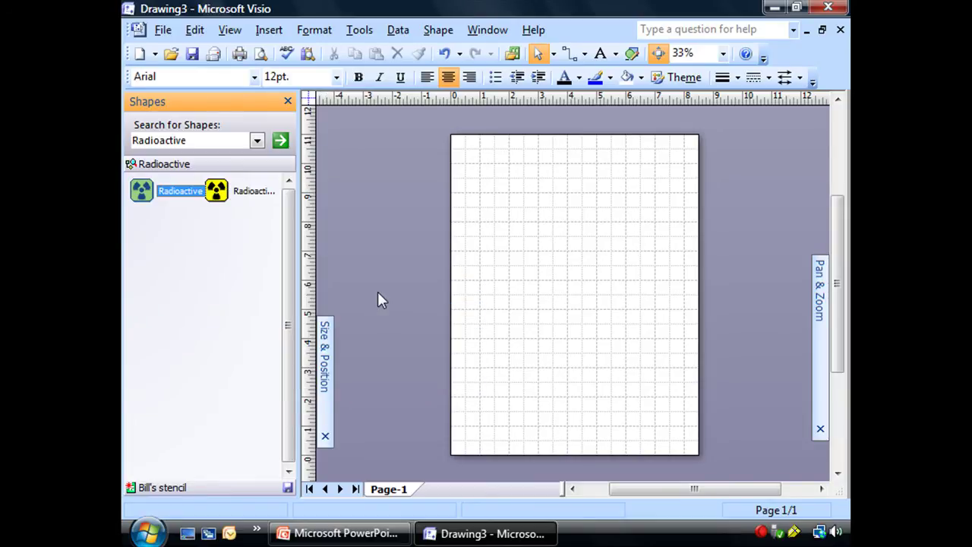
left_click(202, 489)
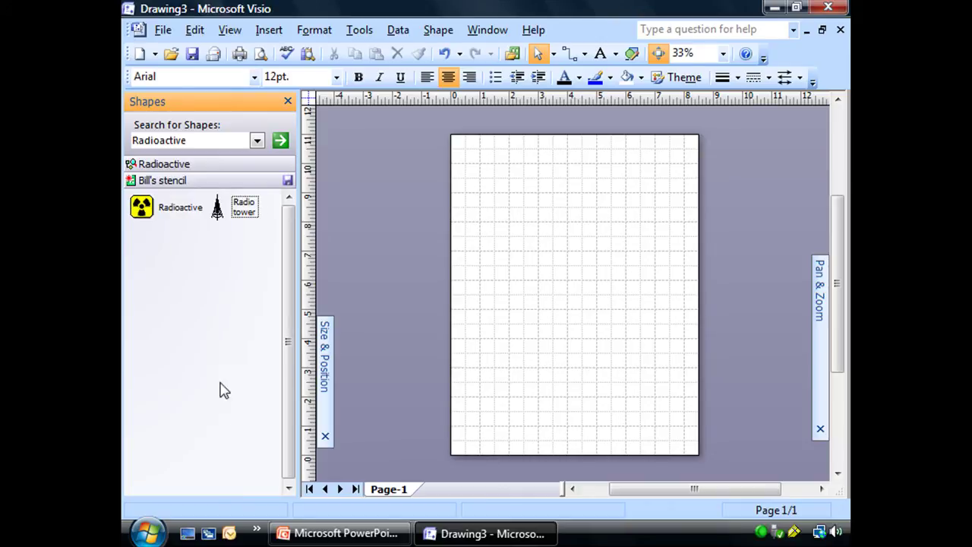
Repeat the earlier shape search for "Couch" from the search history.
left_click(257, 144)
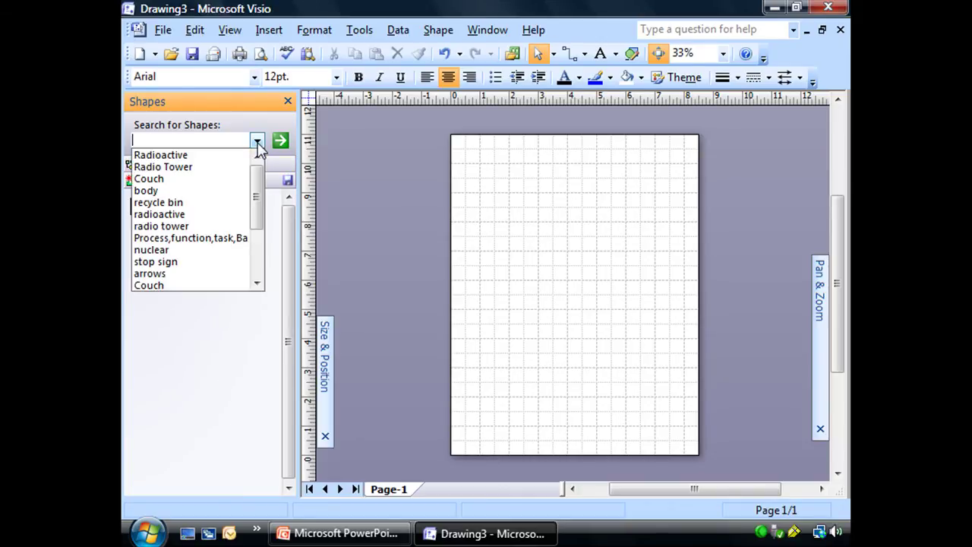
left_click(167, 179)
left_click(280, 141)
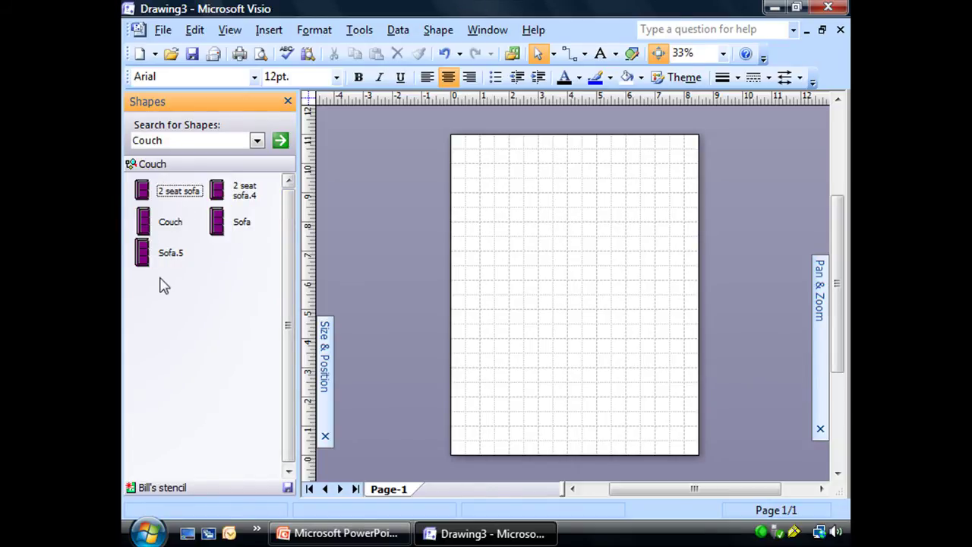
Add the Couch shape from the search results to the custom stencil.
right_click(153, 230)
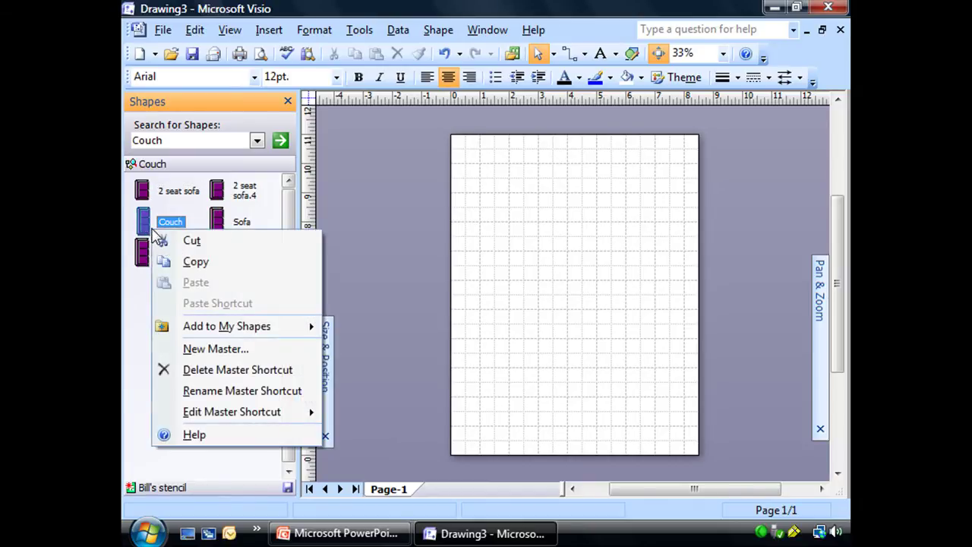
mouse_move(252, 325)
left_click(375, 329)
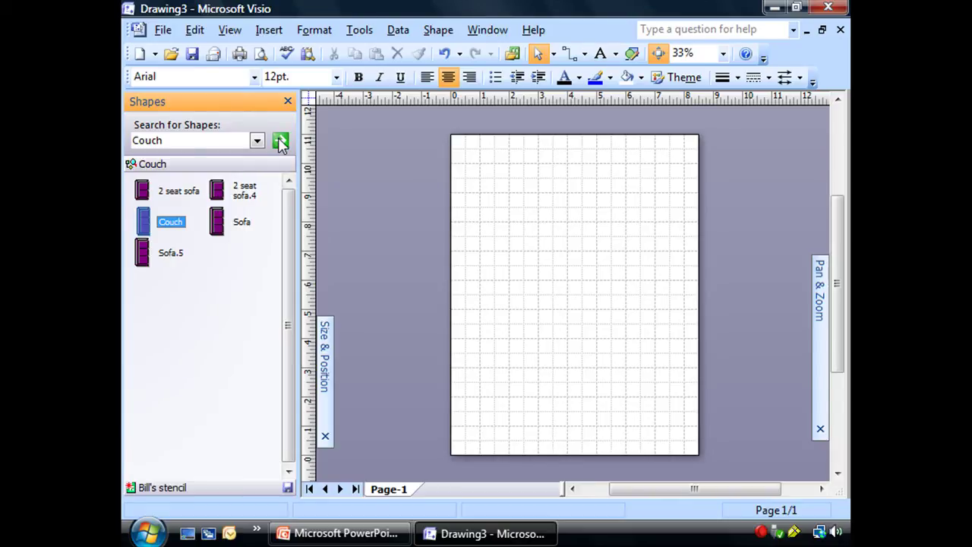
Show the custom stencil's contents and repeat the earlier shape search for "recycle bin" from the search history.
left_click(169, 488)
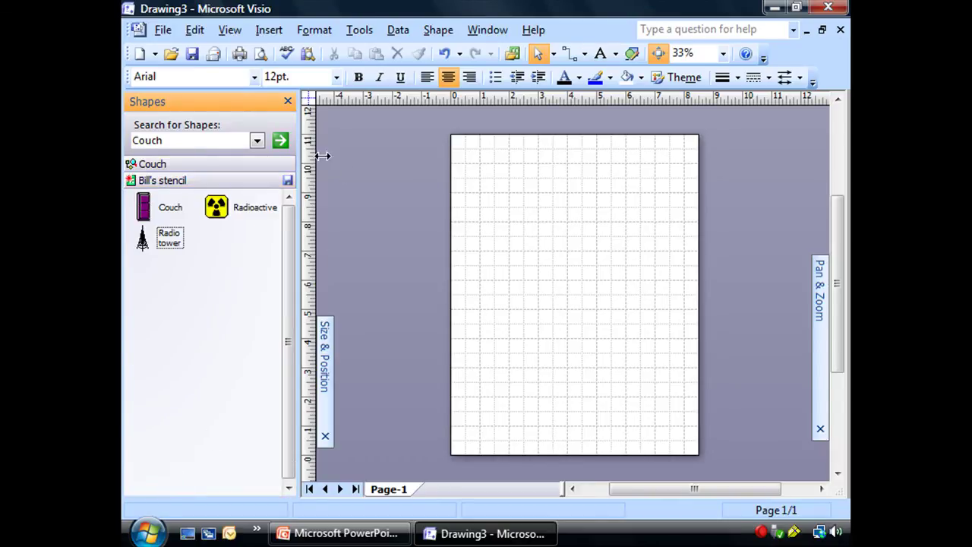
left_click(257, 141)
left_click(196, 207)
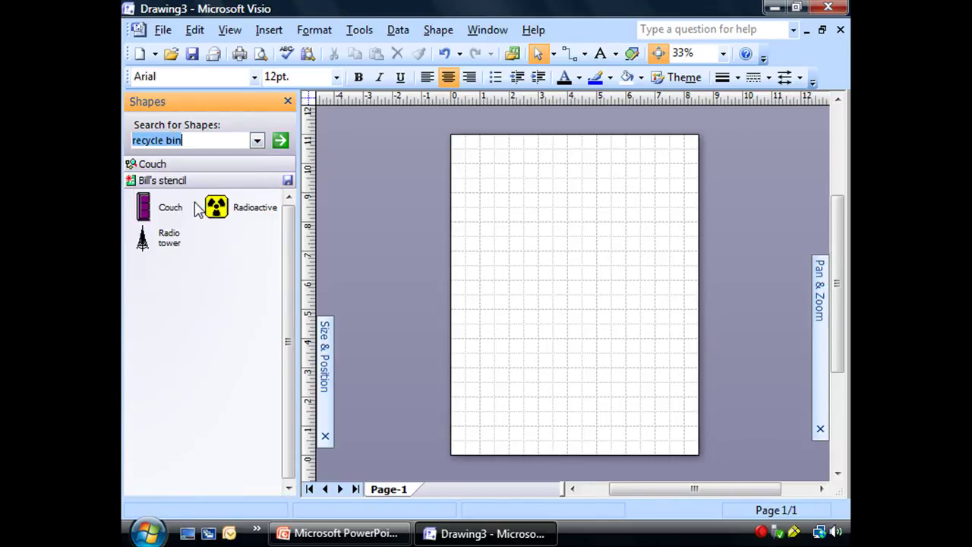
left_click(280, 140)
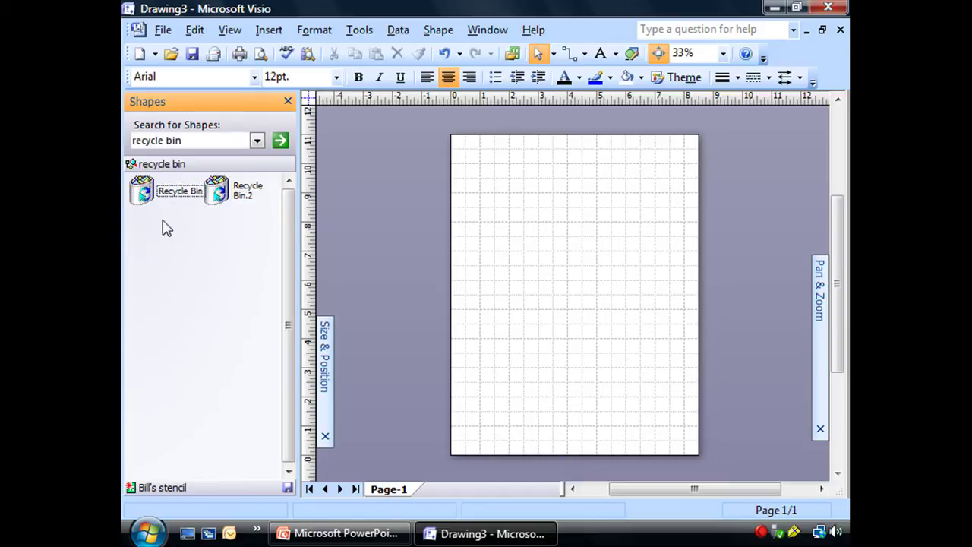
Add the Recycle Bin shape from the search results to the custom stencil and show the stencil's contents.
right_click(151, 199)
mouse_move(227, 281)
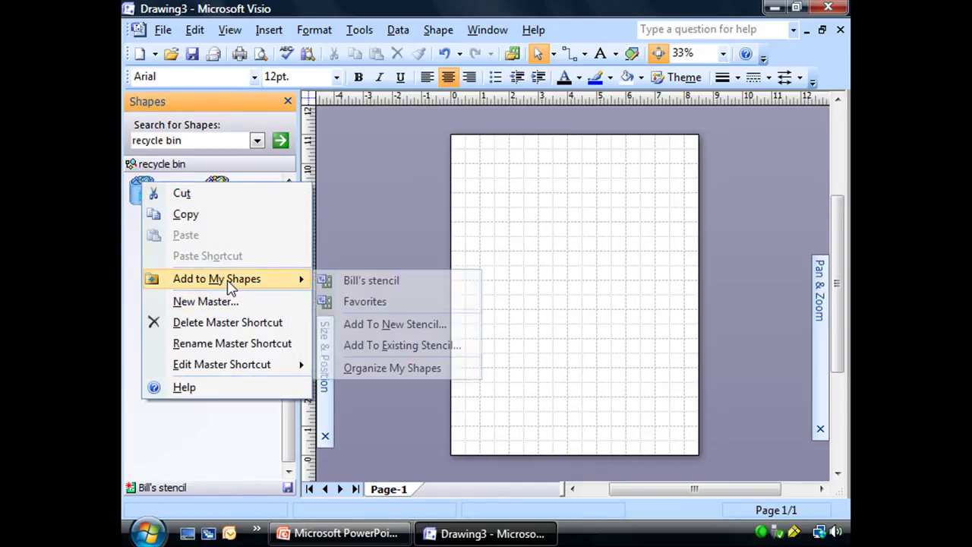
left_click(382, 279)
left_click(153, 486)
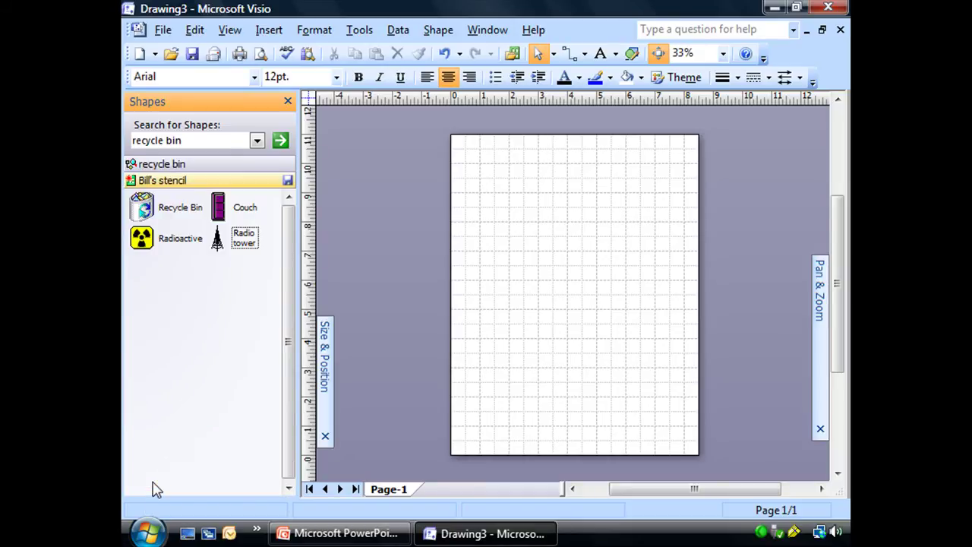
Close the "recycle bin" search results stencil.
left_click(217, 166)
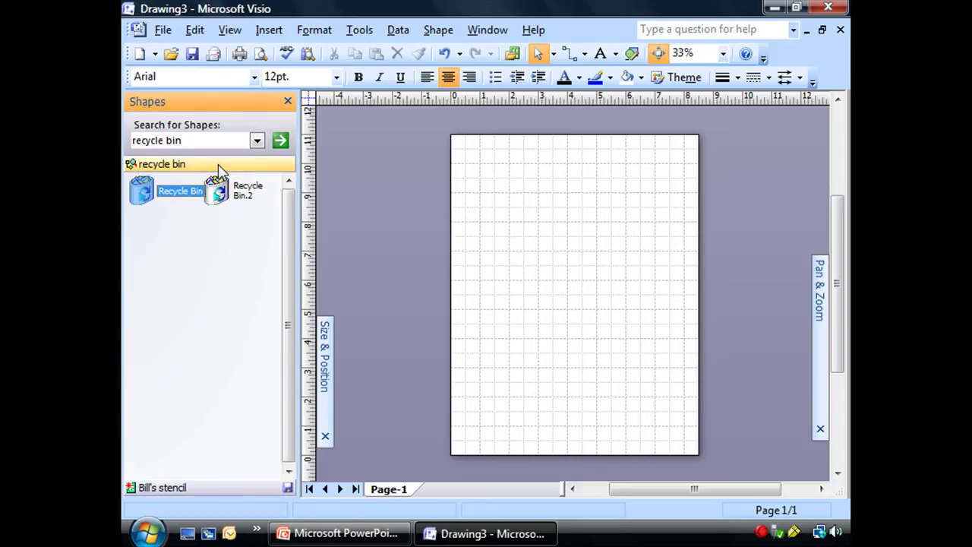
right_click(219, 168)
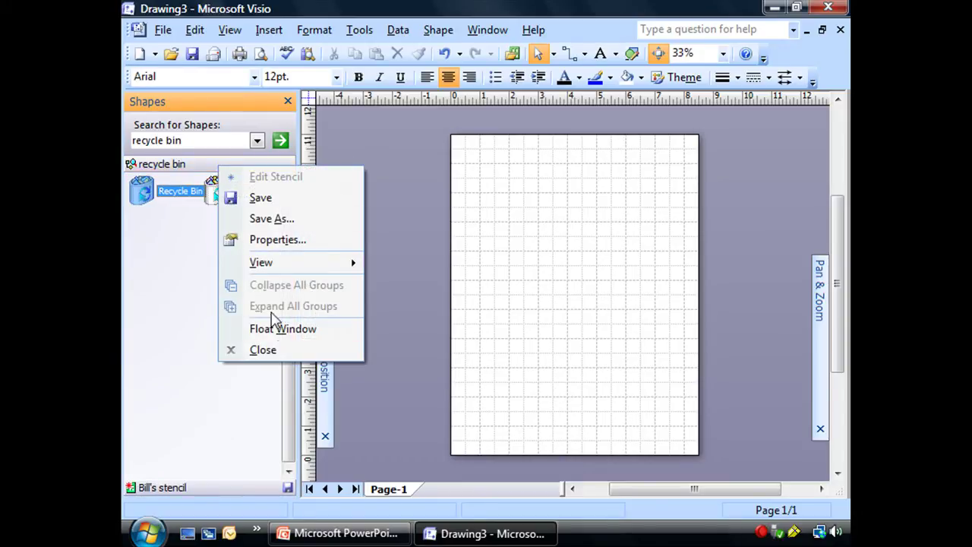
left_click(263, 351)
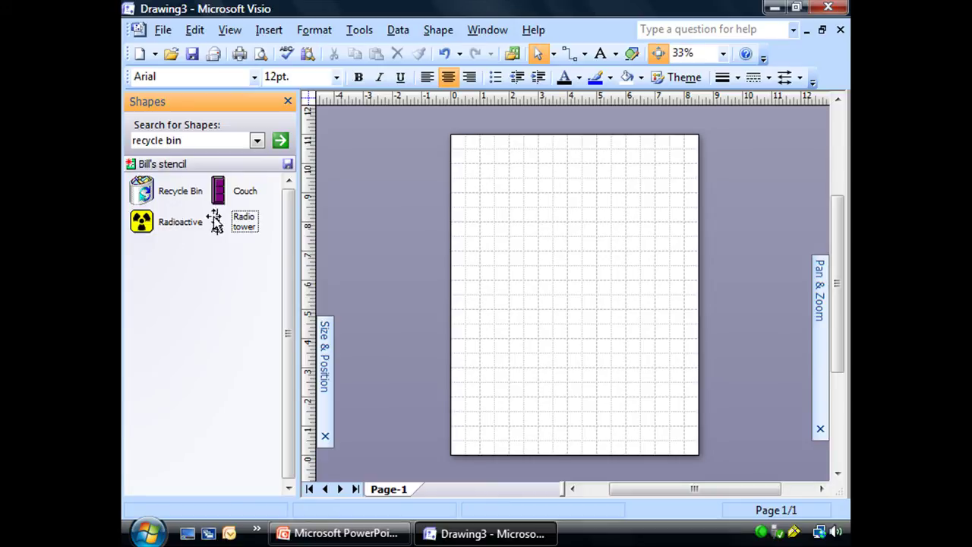
Save the changes to the custom stencil and close it.
left_click(288, 167)
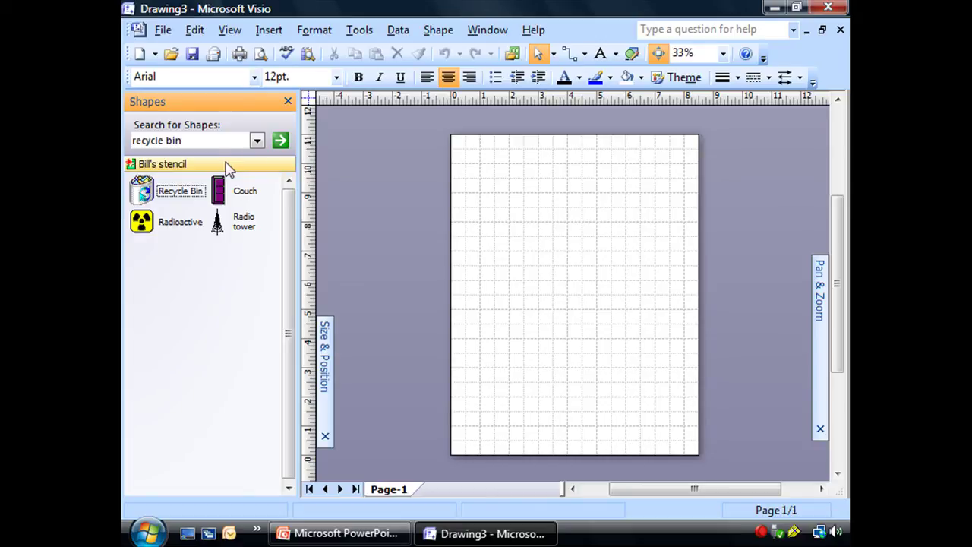
right_click(228, 167)
key("Escape")
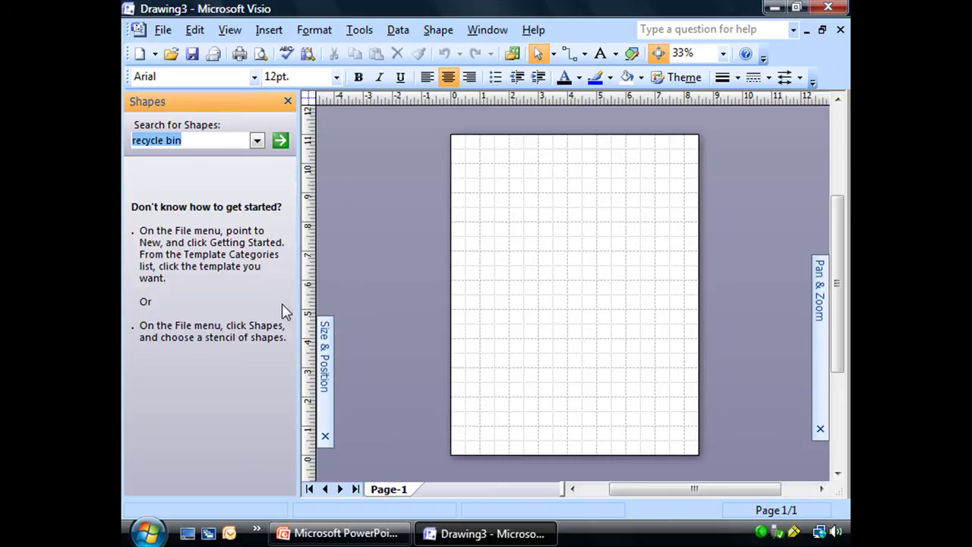
left_click(441, 203)
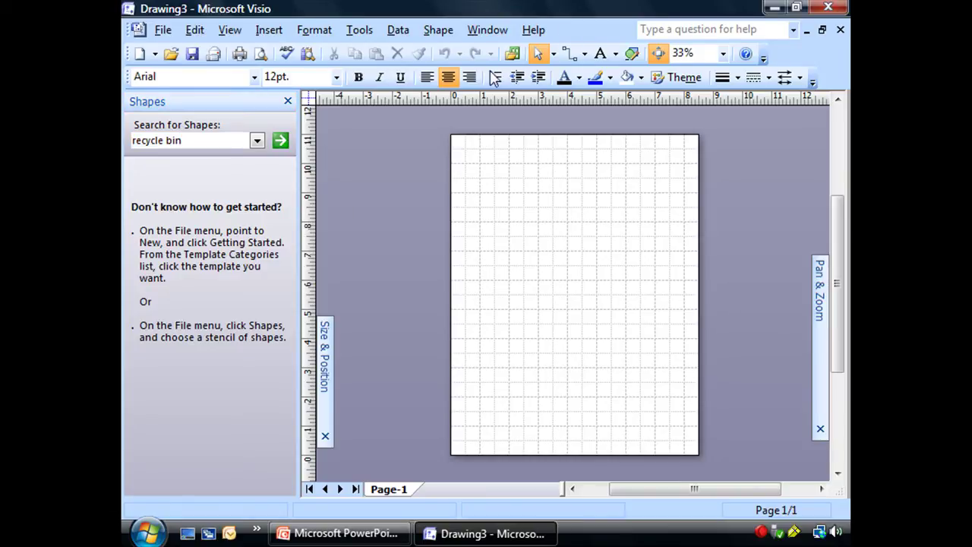
Open the saved custom stencil from the My Shapes collection and close it again.
left_click(513, 54)
left_click(514, 60)
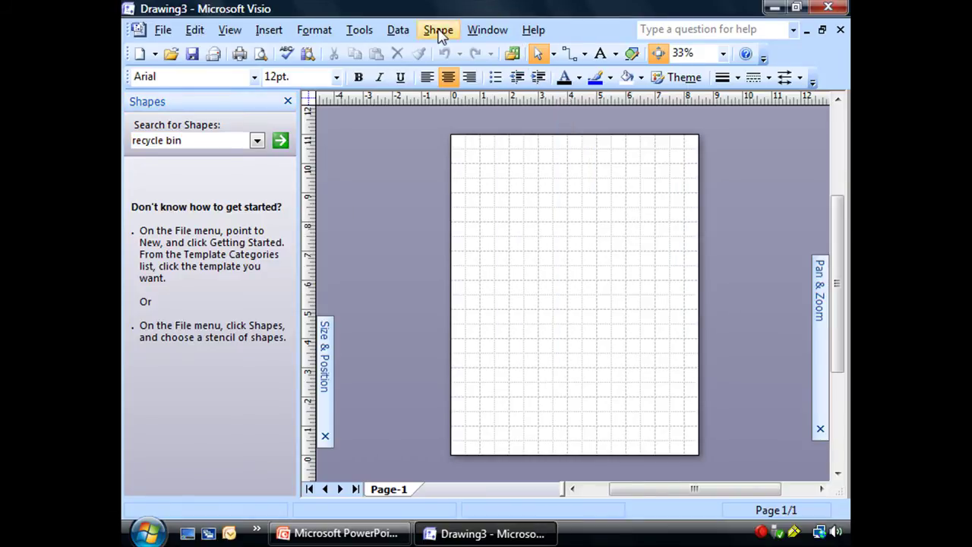
left_click(163, 30)
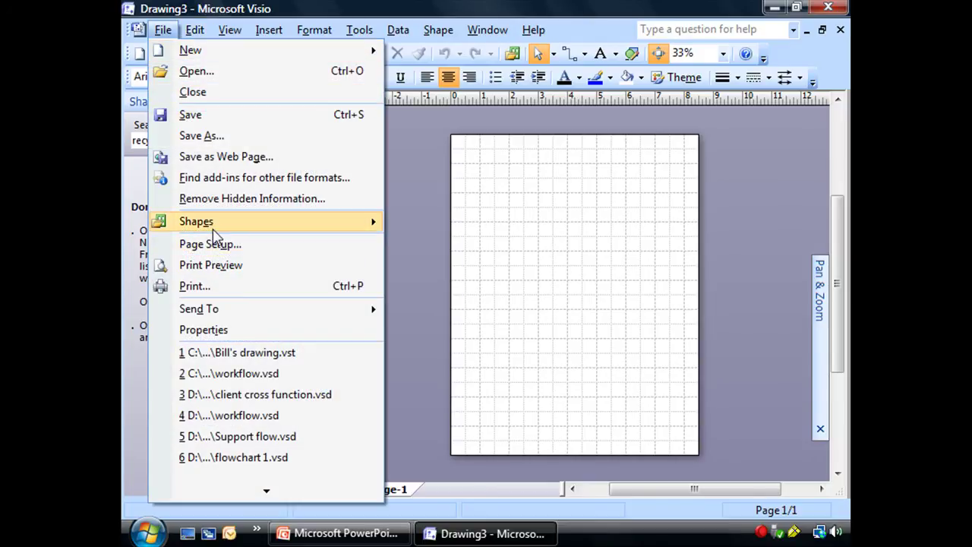
left_click(403, 173)
left_click(513, 54)
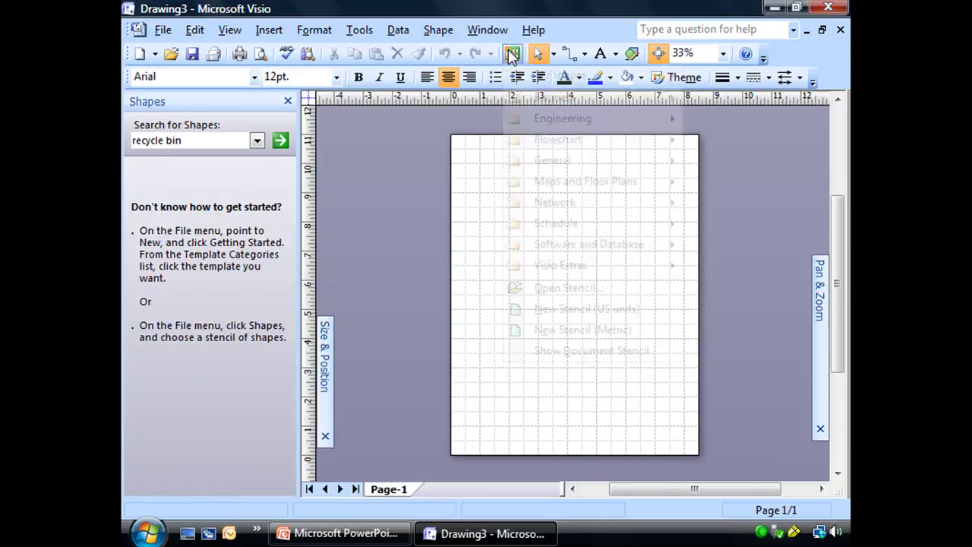
mouse_move(548, 81)
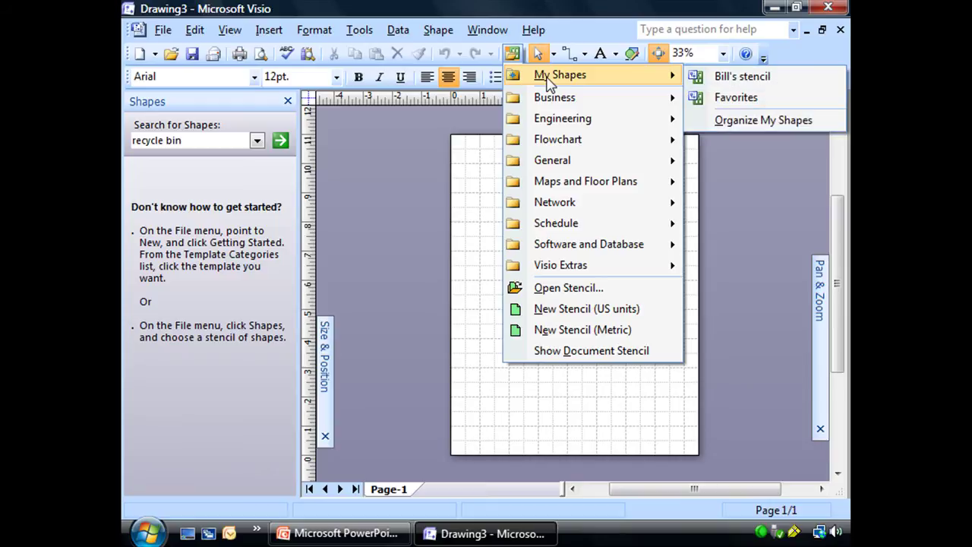
left_click(733, 76)
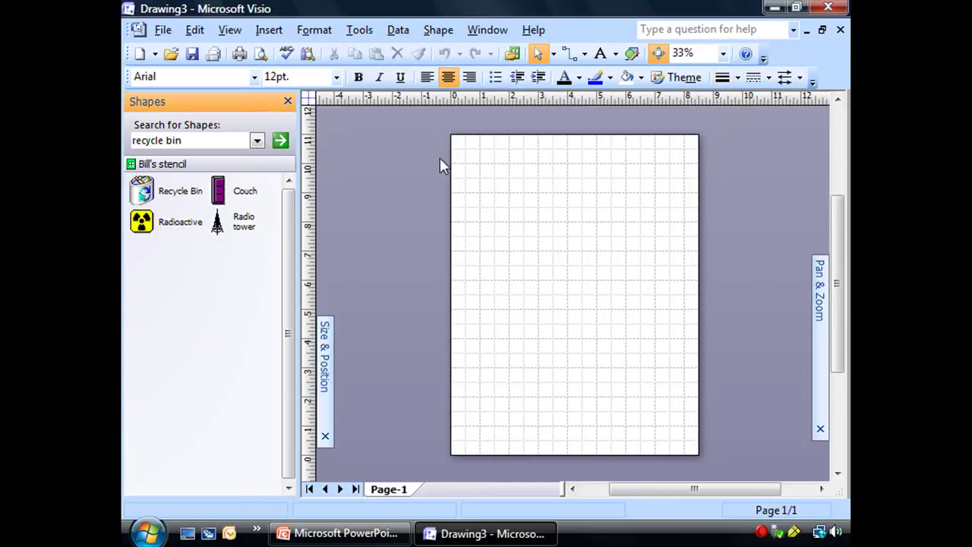
right_click(256, 164)
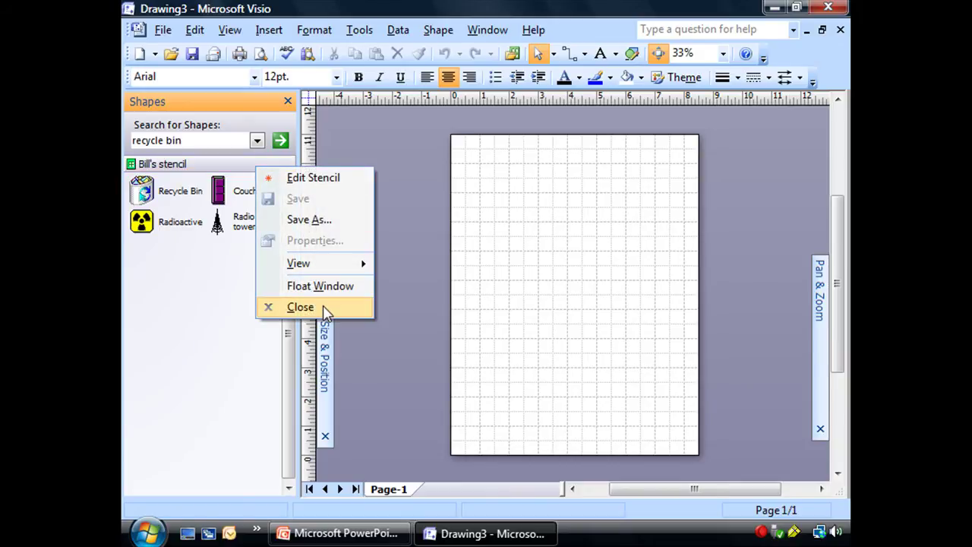
left_click(304, 307)
Open the custom stencil's .vss file from the My Shapes folder with Open Stencil.
left_click(512, 53)
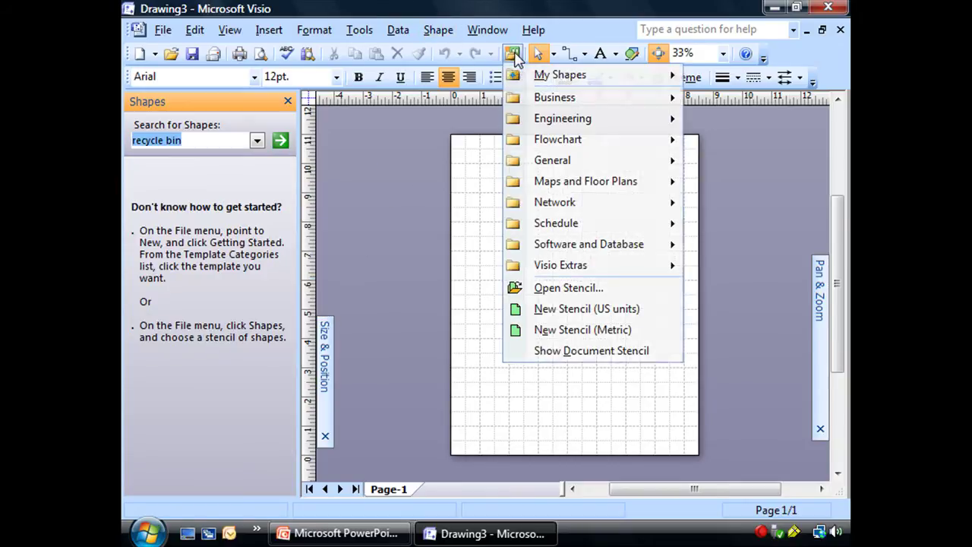
left_click(539, 296)
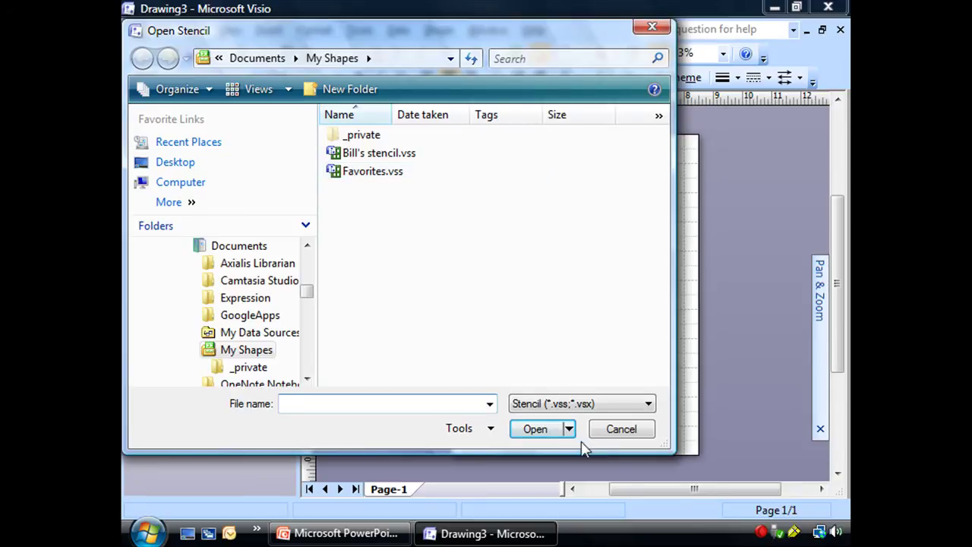
left_click(375, 156)
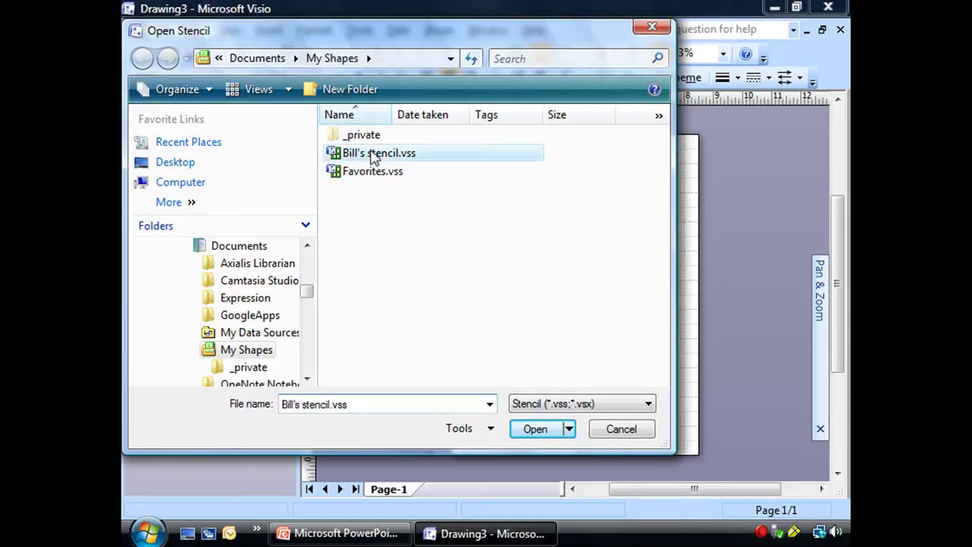
left_click(534, 429)
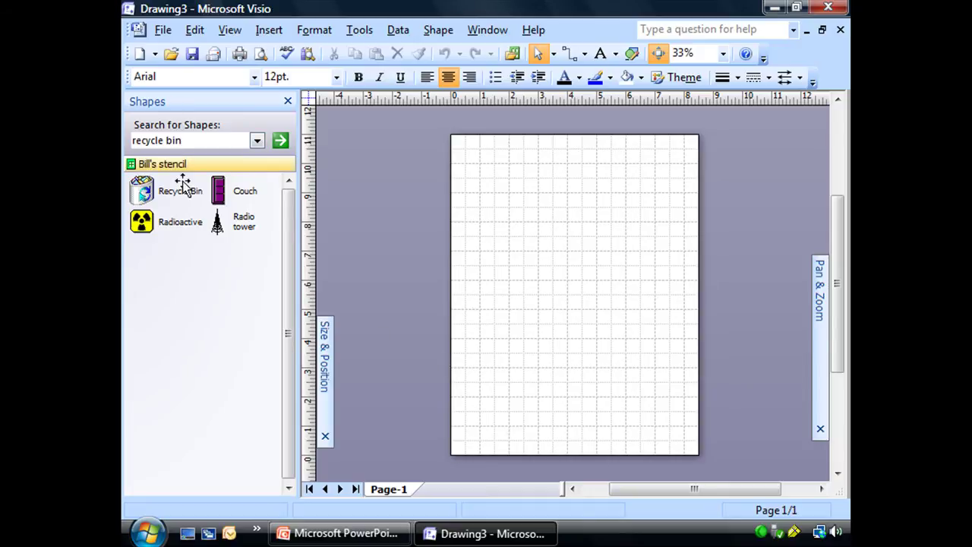
Change the custom stencil's view to Names Under Icons.
right_click(240, 169)
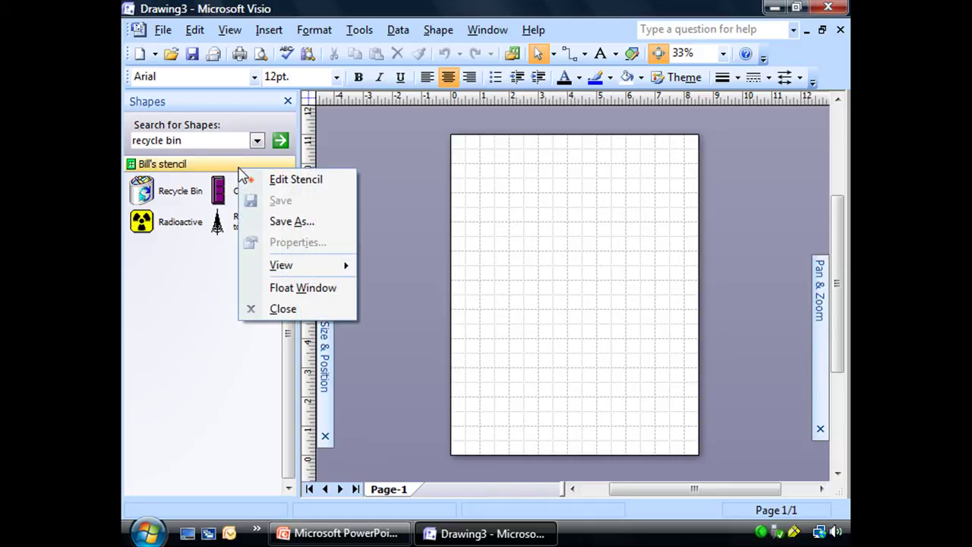
mouse_move(285, 265)
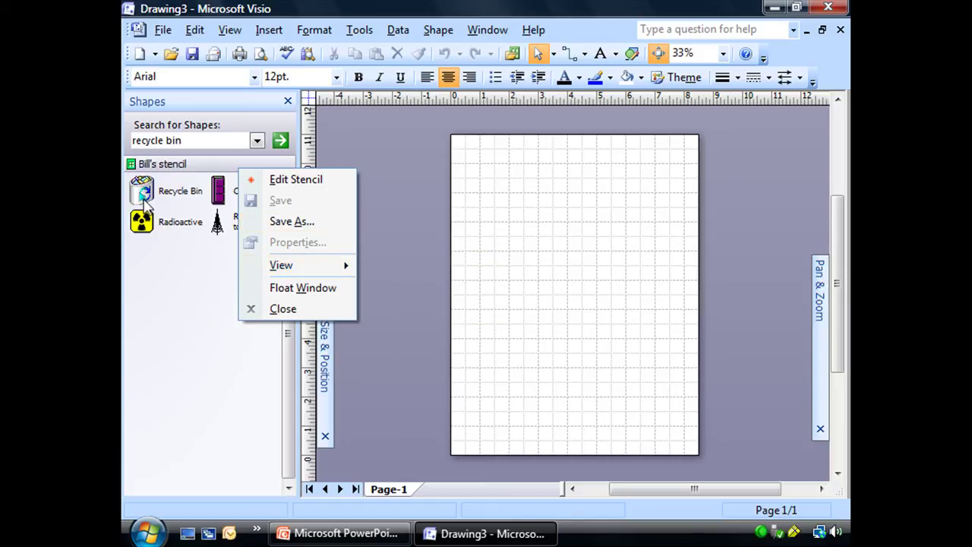
mouse_move(323, 267)
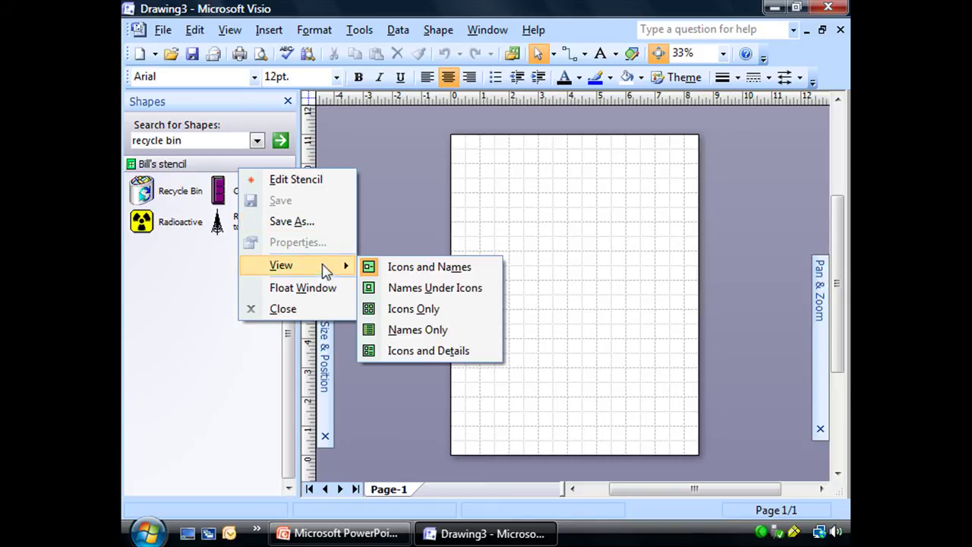
left_click(456, 295)
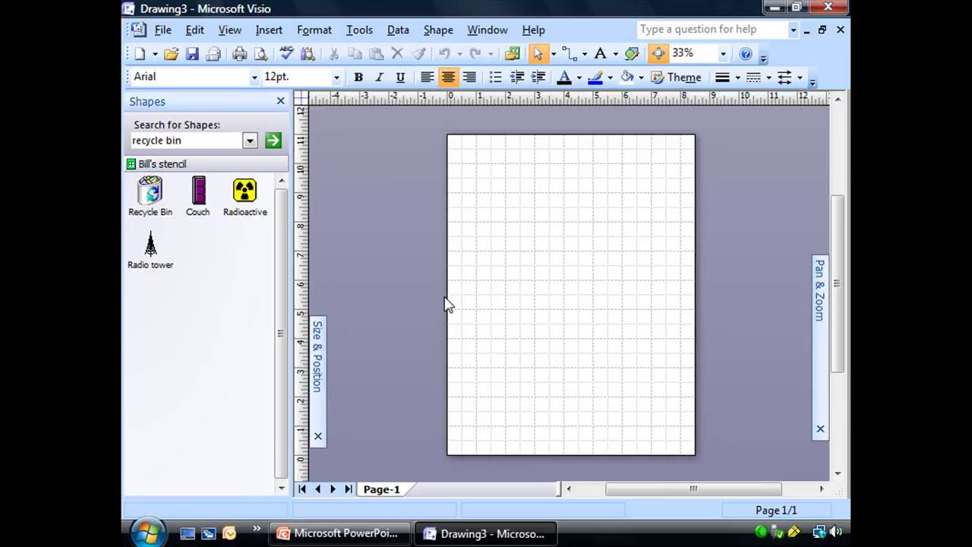
Switch the custom stencil's view to Icons Only and after that to Names Only.
right_click(152, 199)
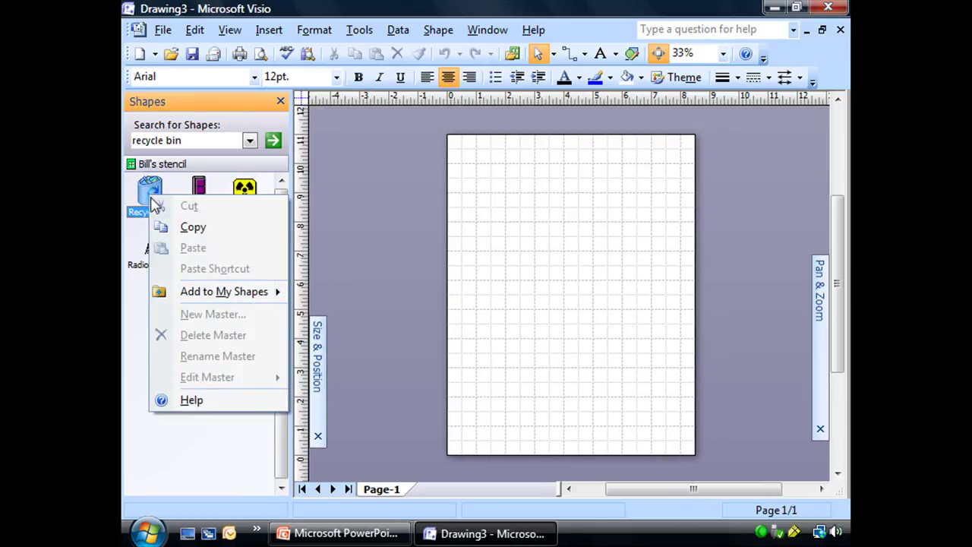
left_click(216, 167)
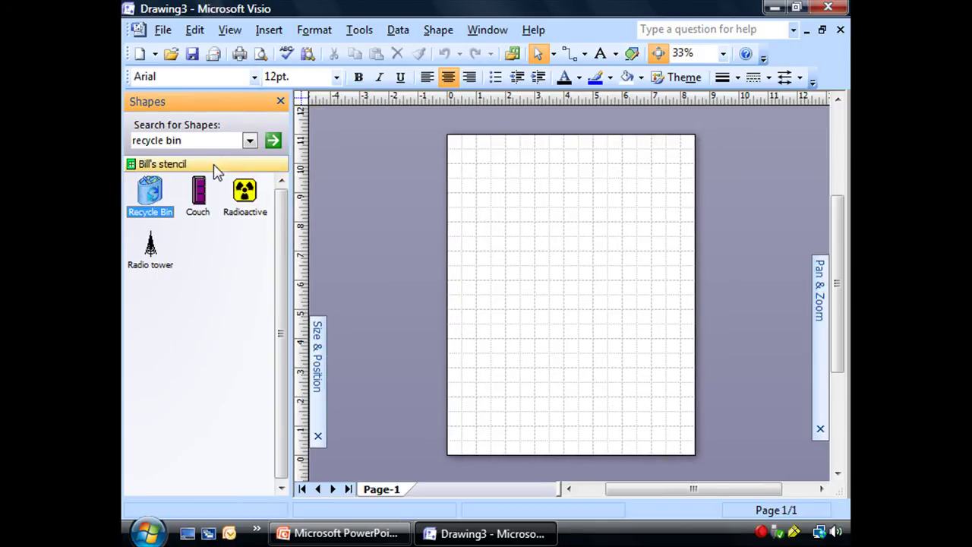
right_click(216, 171)
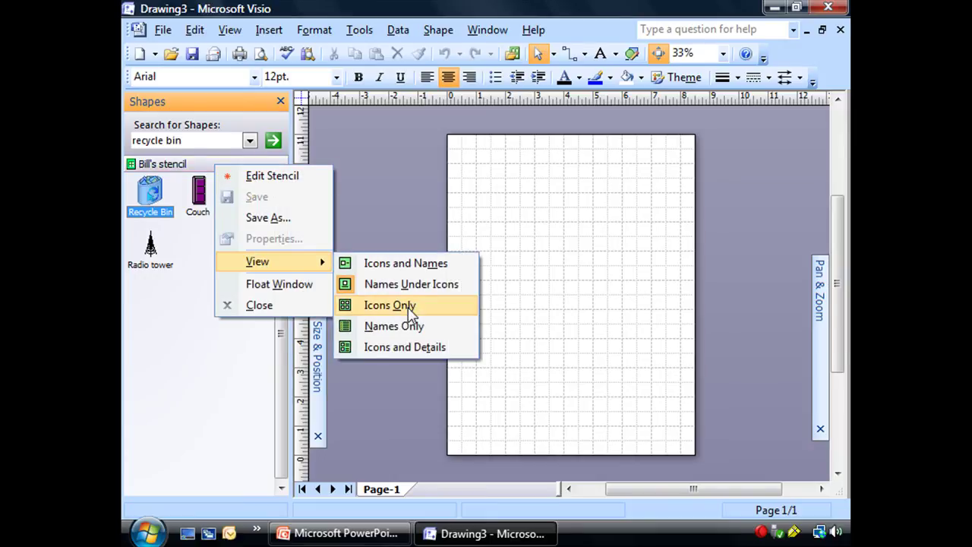
left_click(408, 306)
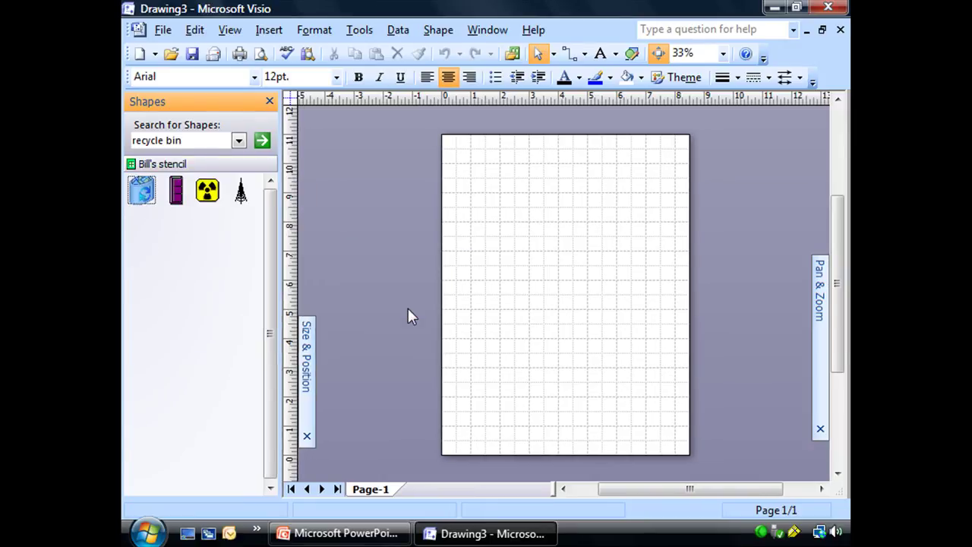
right_click(210, 167)
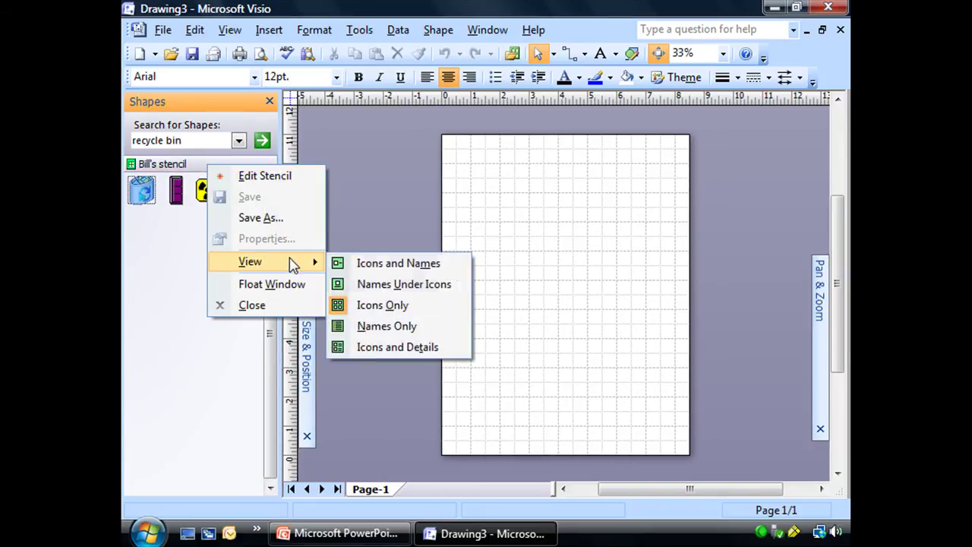
left_click(397, 327)
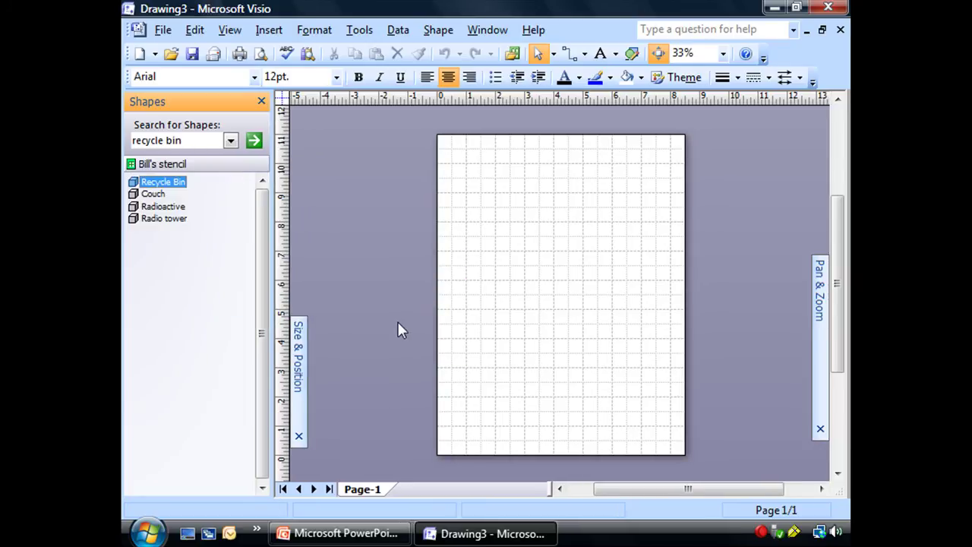
Change the custom stencil's view to Icons and Details.
right_click(211, 169)
mouse_move(285, 264)
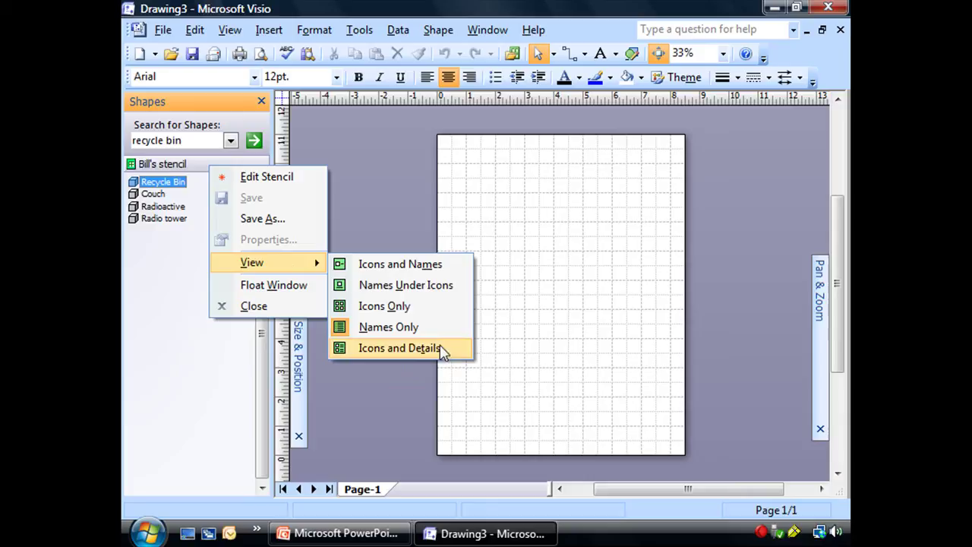
left_click(423, 349)
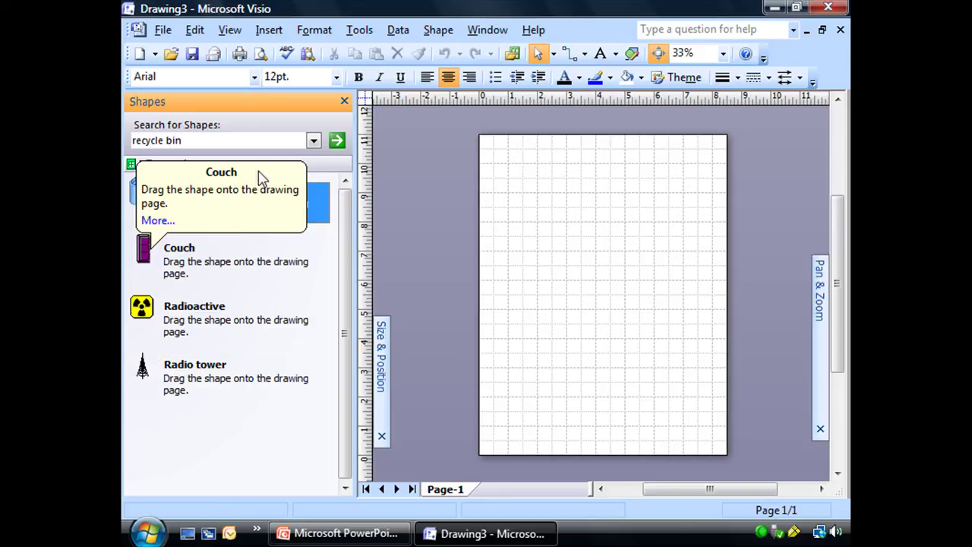
Set the custom stencil's view back to Icons and Names.
right_click(321, 171)
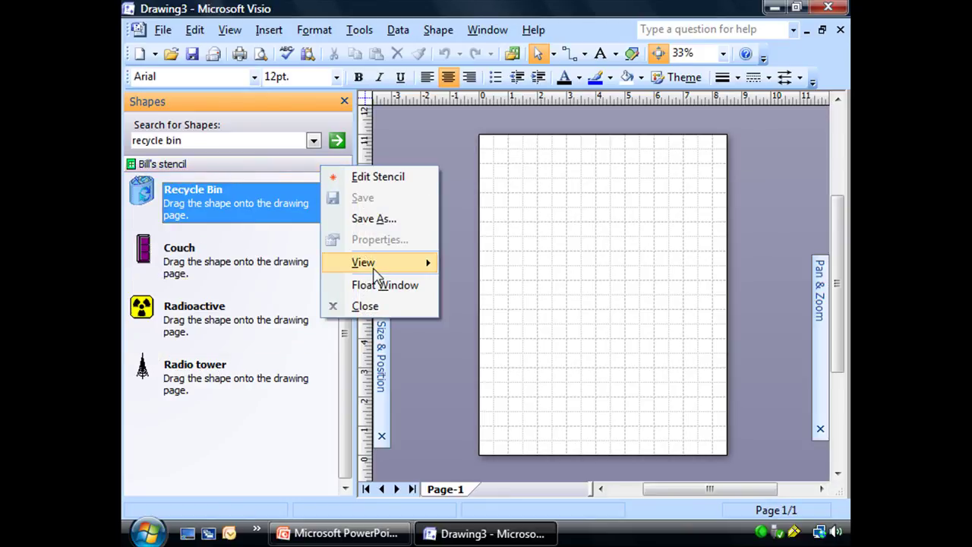
mouse_move(376, 266)
left_click(485, 269)
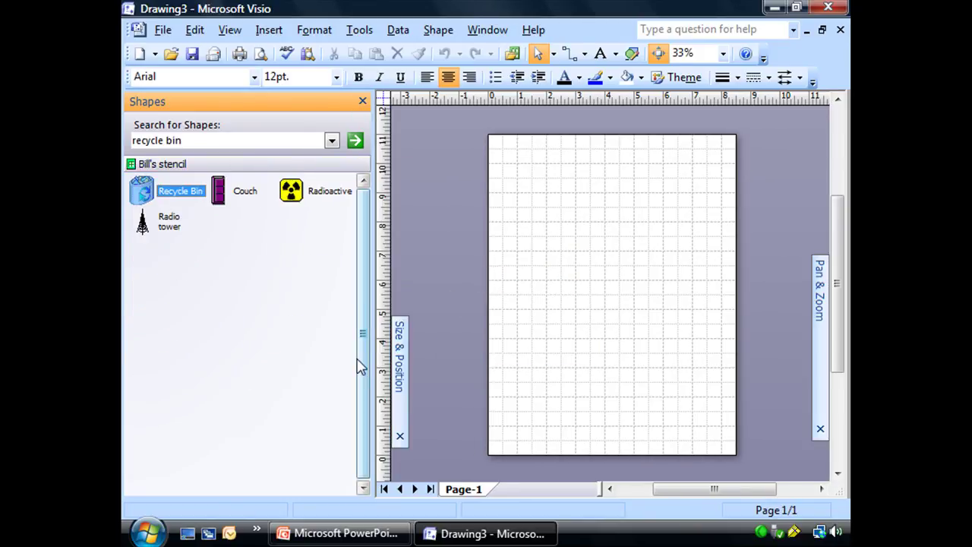
Narrow the Shapes window so the stencil's shapes fit in two columns.
left_click(373, 234)
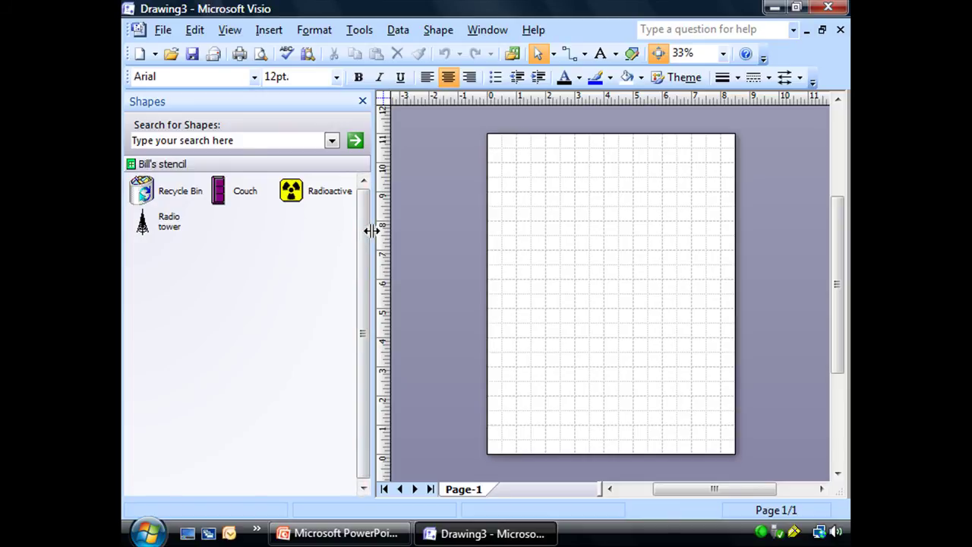
left_click(370, 231)
left_click_drag(370, 231, 266, 230)
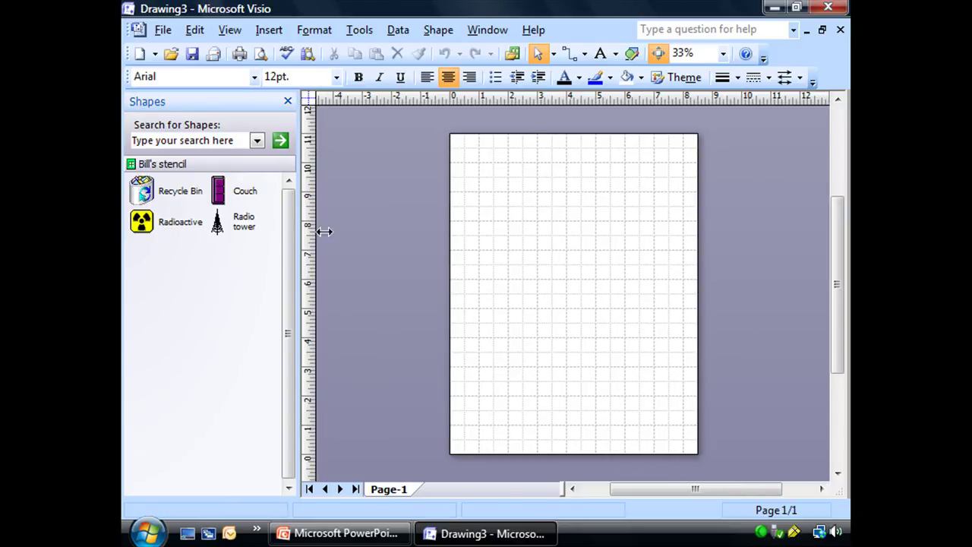